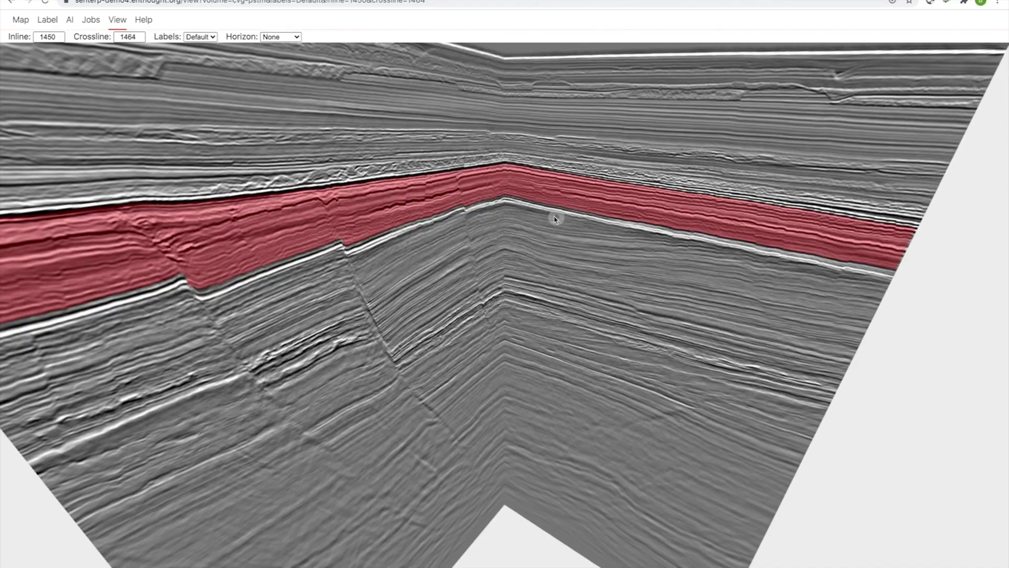
# Step: Tilt the 3D view face-on and change the inline from 1450 to 1460
pyautogui.moveTo(541, 199); pyautogui.dragTo(524, 201)
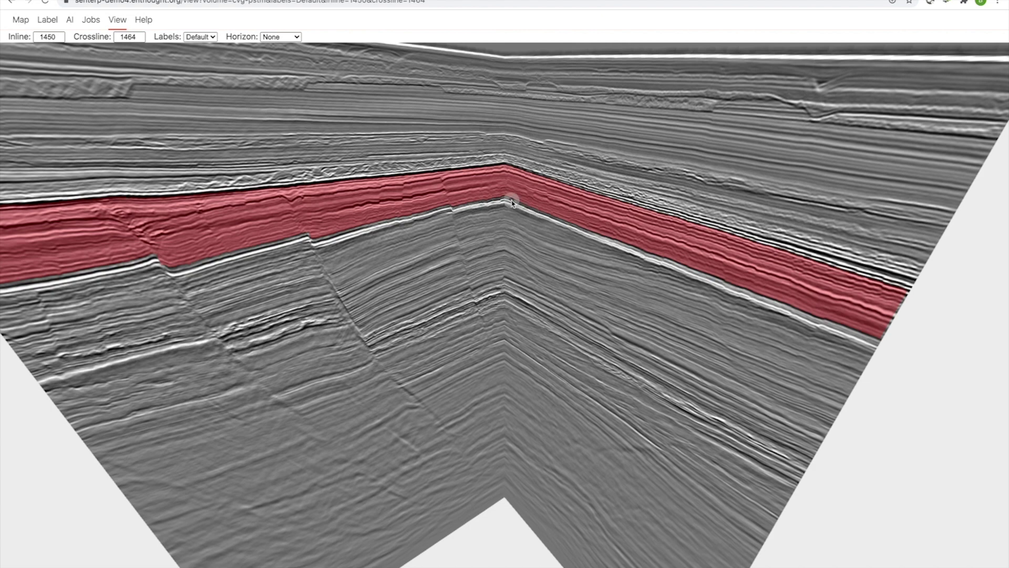
pyautogui.moveTo(509, 203)
pyautogui.mouseDown()
pyautogui.moveTo(633, 194)
pyautogui.moveTo(506, 203)
pyautogui.mouseUp()
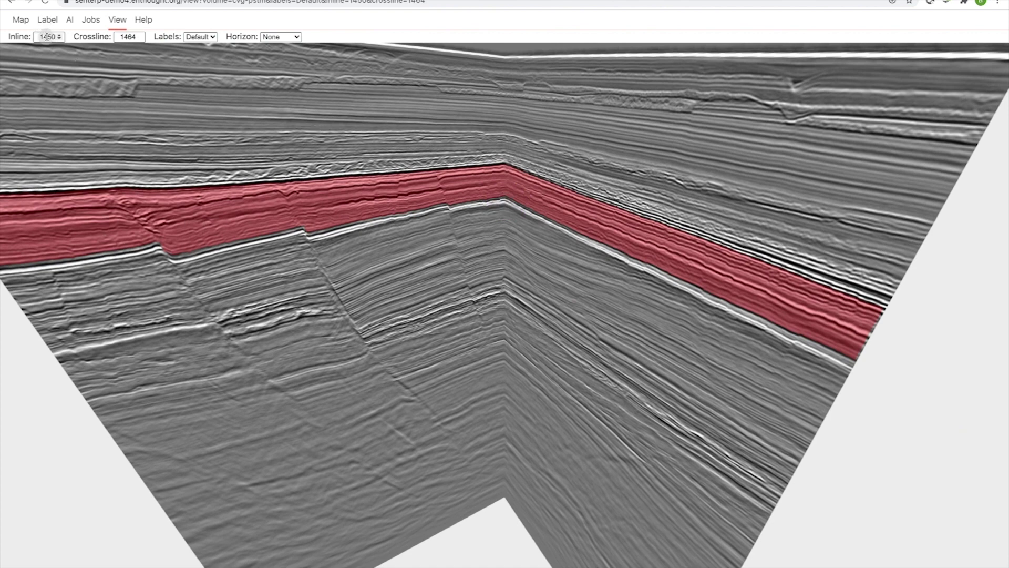
pyautogui.click(46, 36)
pyautogui.moveTo(205, 162); pyautogui.dragTo(208, 158)
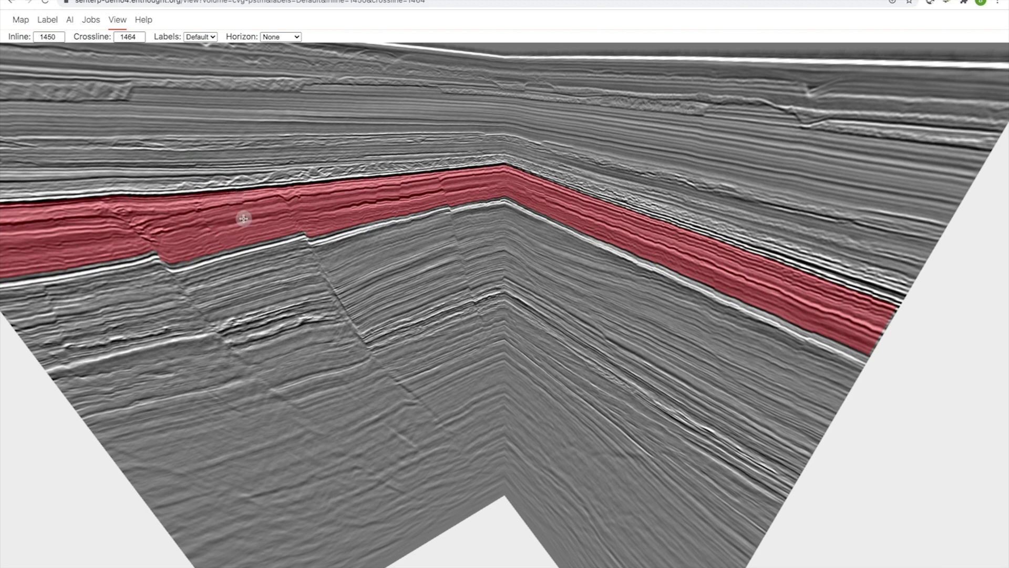
pyautogui.click(48, 35)
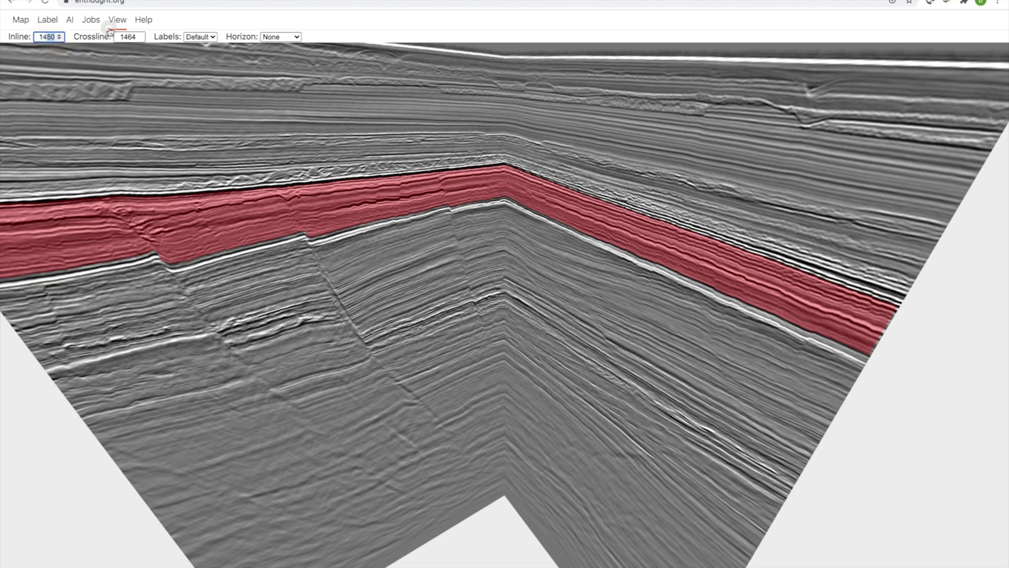
pyautogui.write('1460')
pyautogui.press('Return')
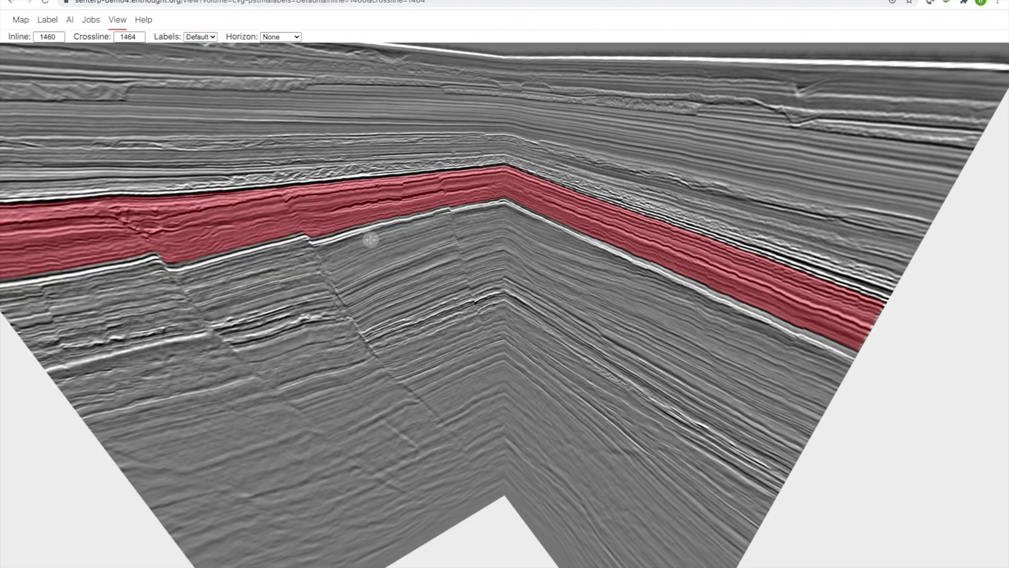
# Step: Advance the inline to 1470 and rotate the sections to check the red layer
pyautogui.moveTo(370, 239)
pyautogui.mouseDown()
pyautogui.moveTo(331, 233)
pyautogui.moveTo(377, 238)
pyautogui.mouseUp()
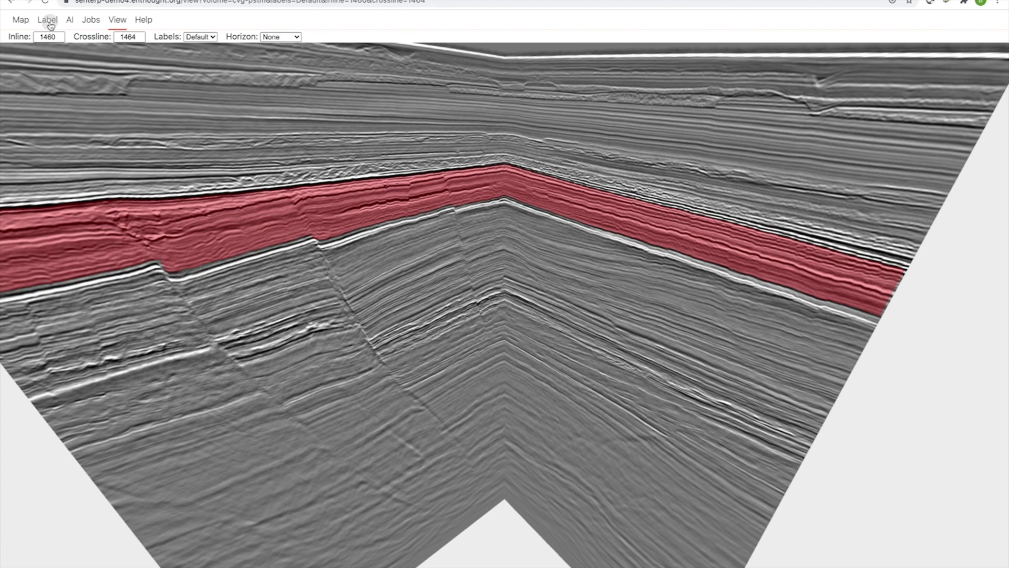
pyautogui.click(47, 36)
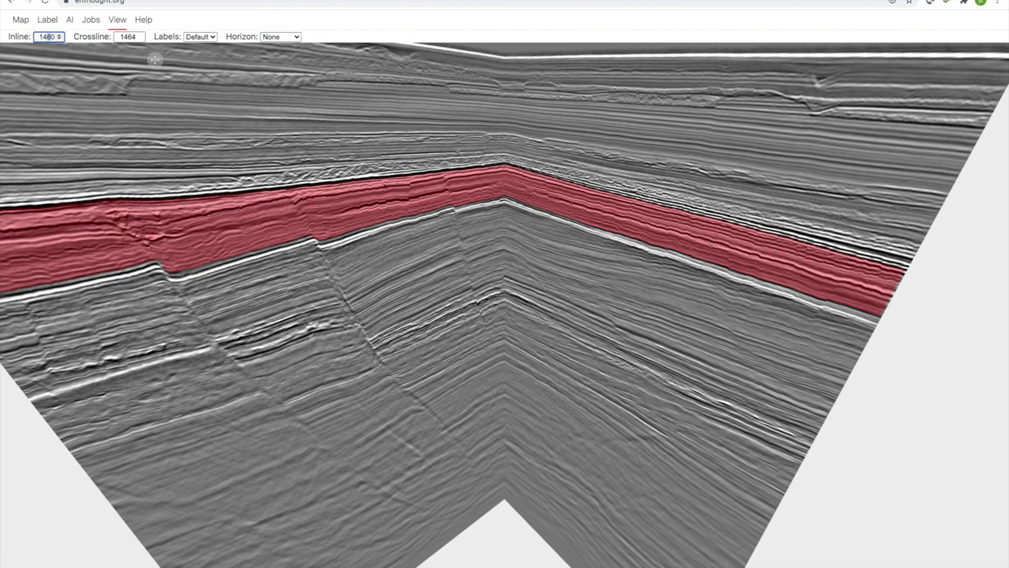
pyautogui.write('7')
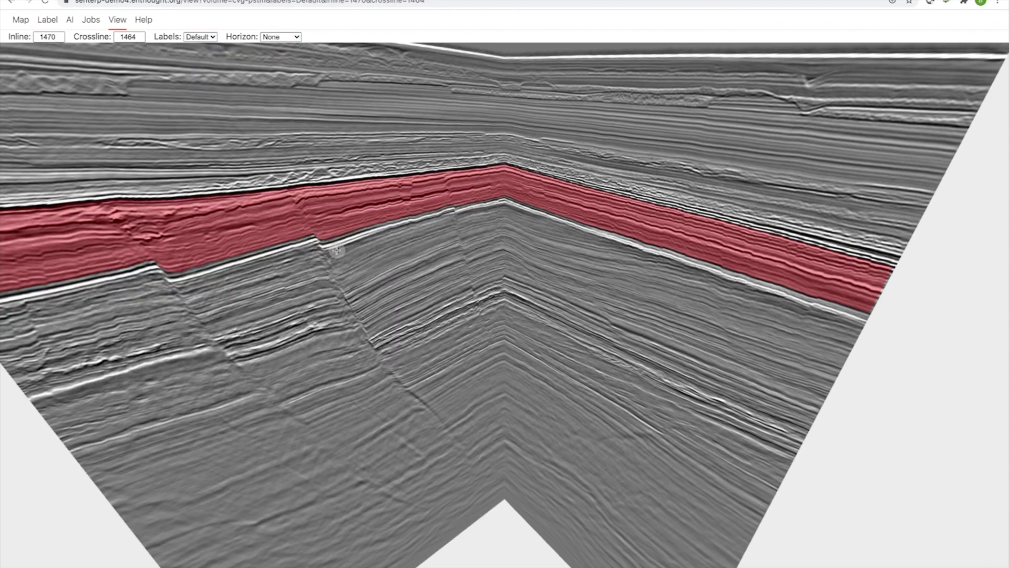
pyautogui.moveTo(507, 196)
pyautogui.mouseDown()
pyautogui.moveTo(615, 187)
pyautogui.moveTo(491, 194)
pyautogui.mouseUp()
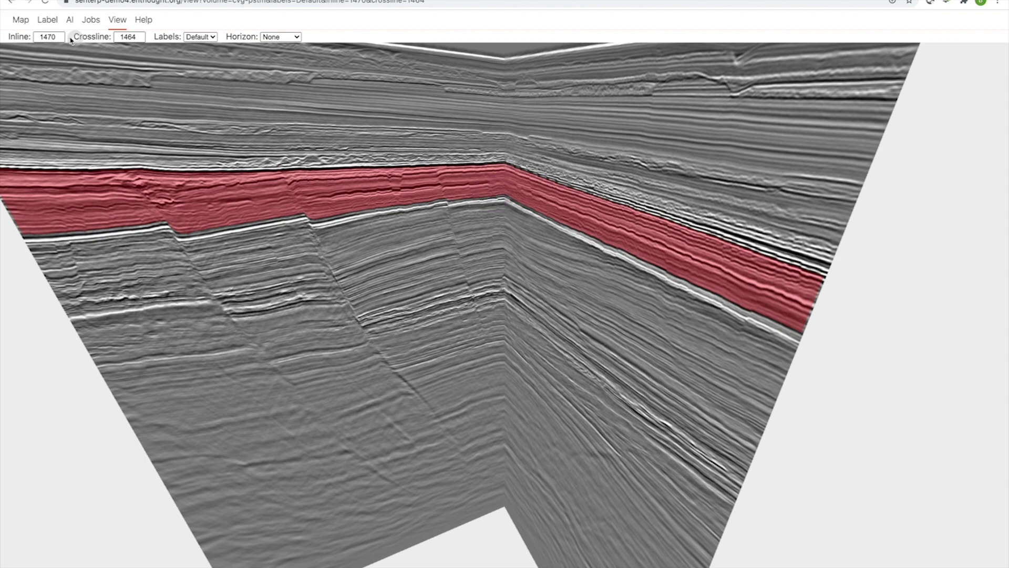
# Step: Switch labelling to inlines and review the red labels on inlines 1460, 1450, 1460 and 1470
pyautogui.click(47, 20)
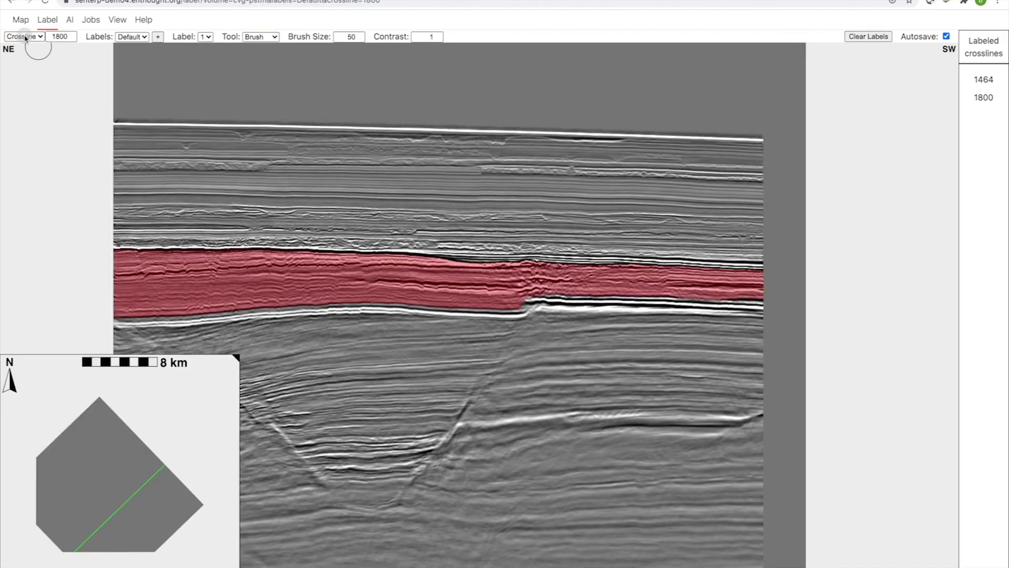
pyautogui.click(24, 36)
pyautogui.click(22, 46)
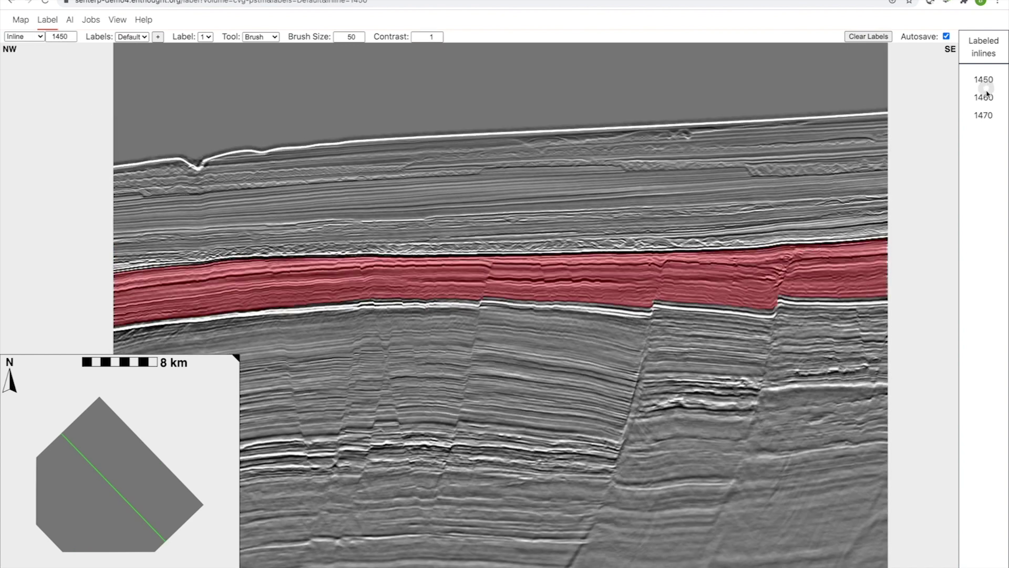
pyautogui.click(984, 96)
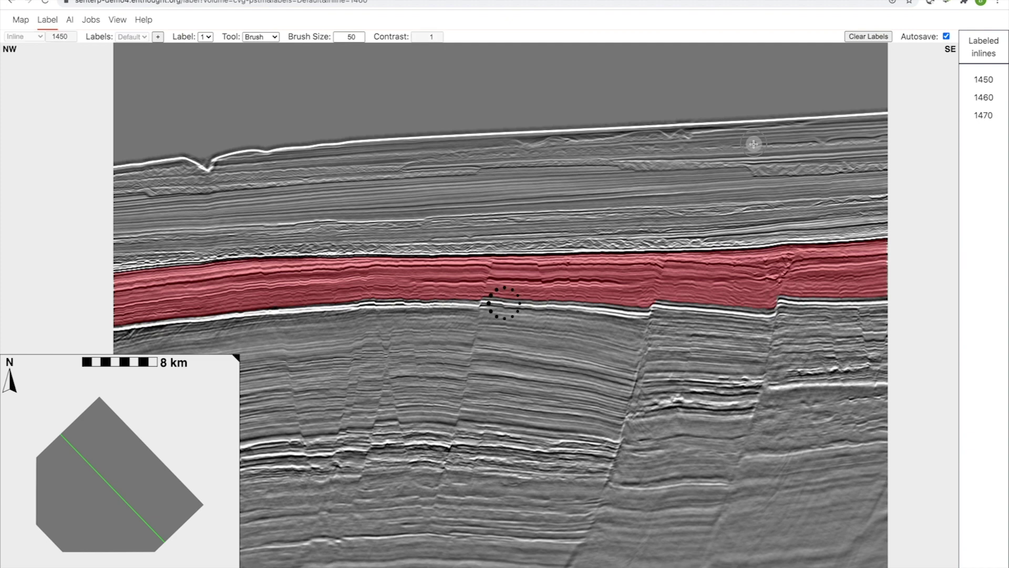
pyautogui.press('Left')
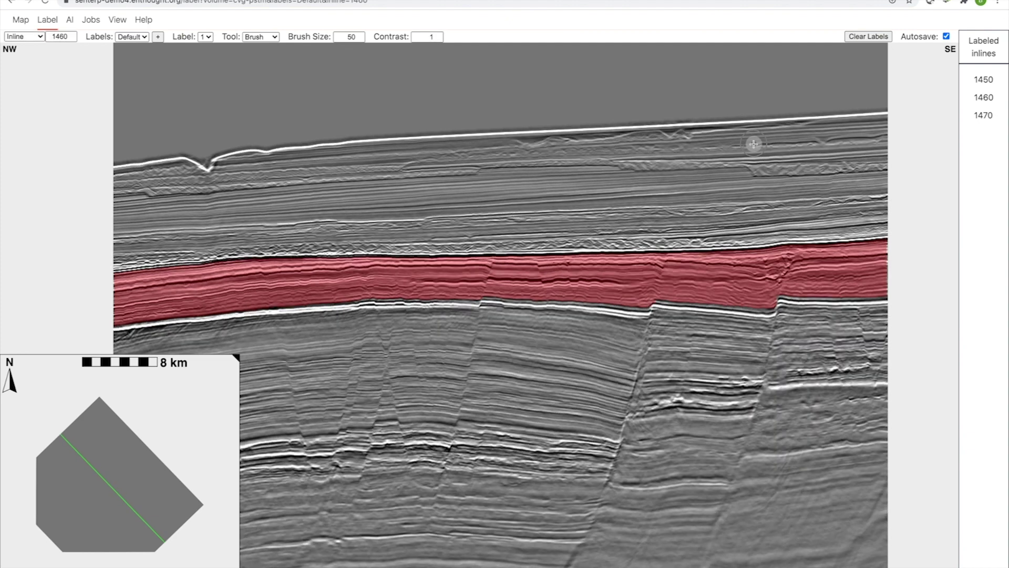
pyautogui.press('Right')
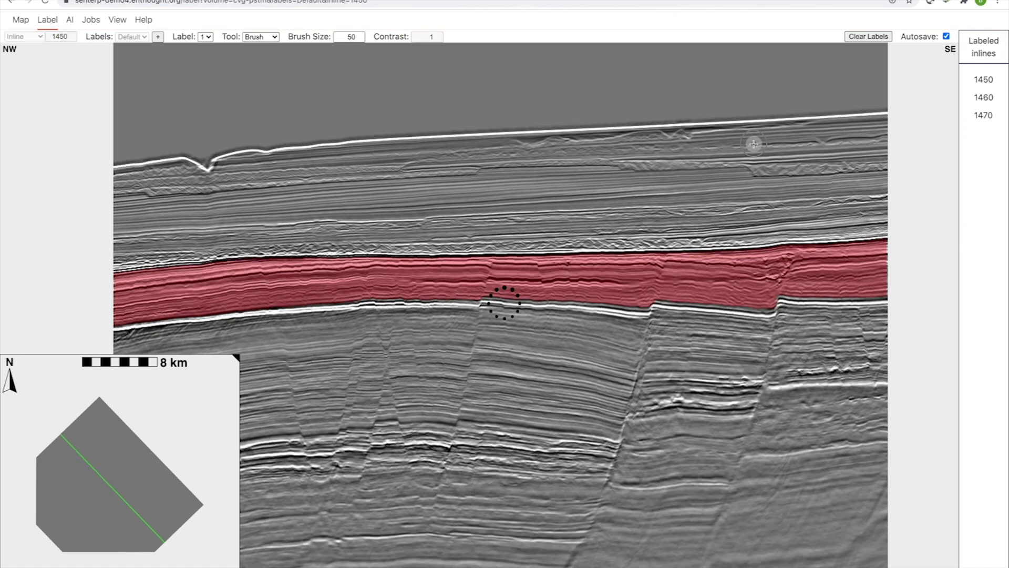
pyautogui.click(986, 112)
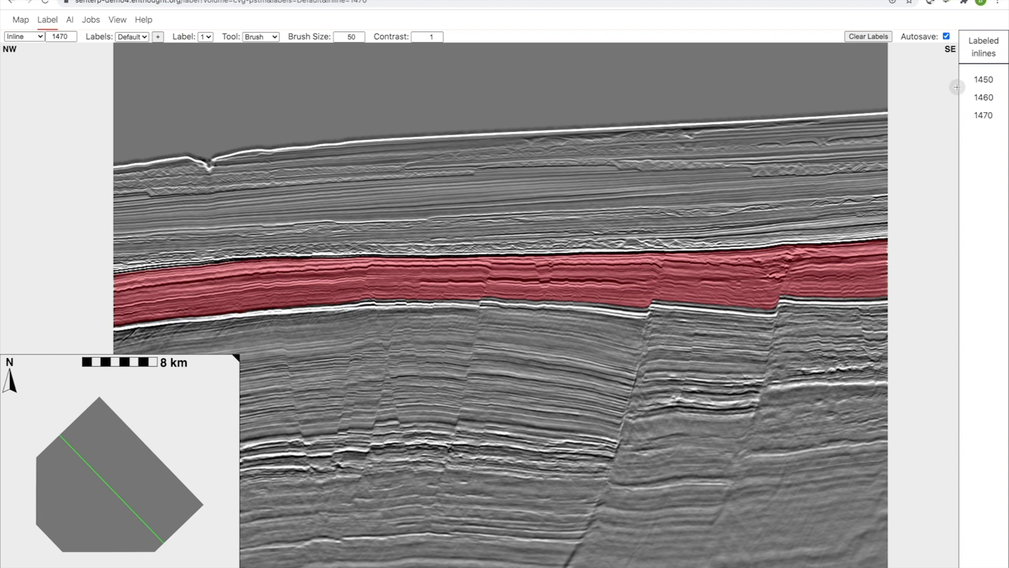
pyautogui.click(70, 22)
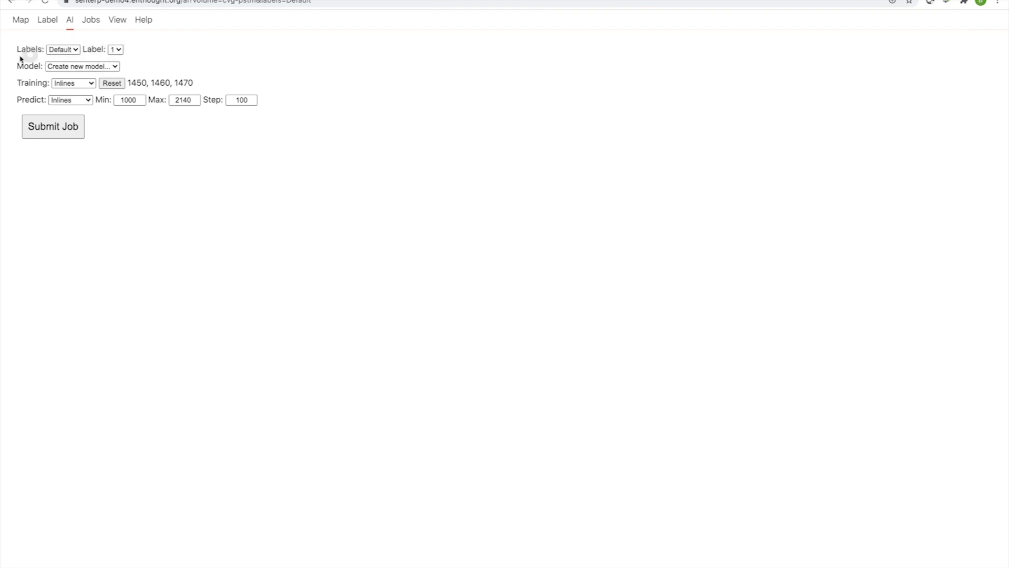
# Step: Keep 'Create new model...' and set the prediction range to Min 1480, Max 1480, Step 1
pyautogui.click(68, 67)
pyautogui.click(68, 66)
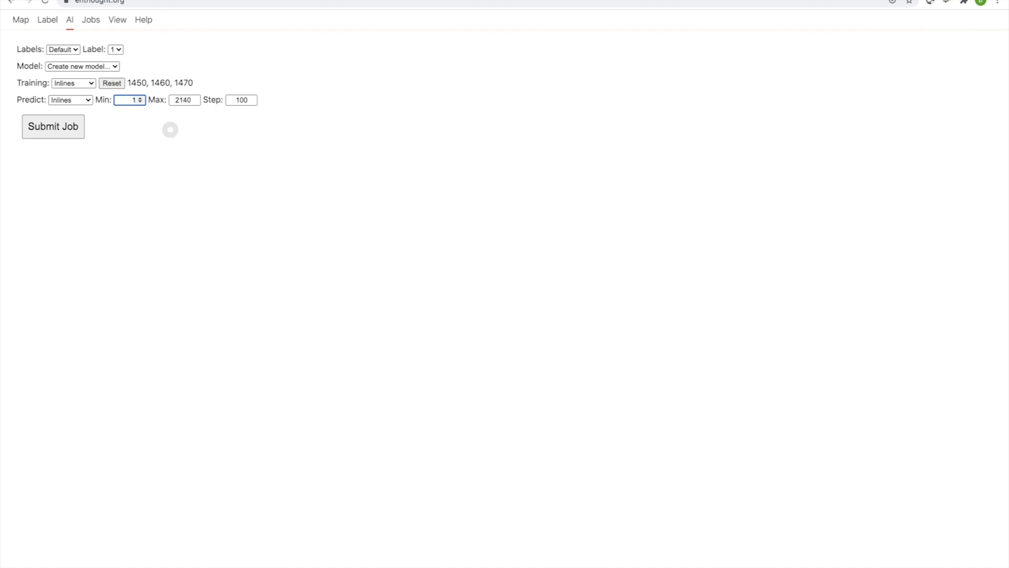
pyautogui.write('480')
pyautogui.press('Tab')
pyautogui.write('1480')
pyautogui.press('Tab')
pyautogui.doubleClick(241, 100)
pyautogui.write('1')
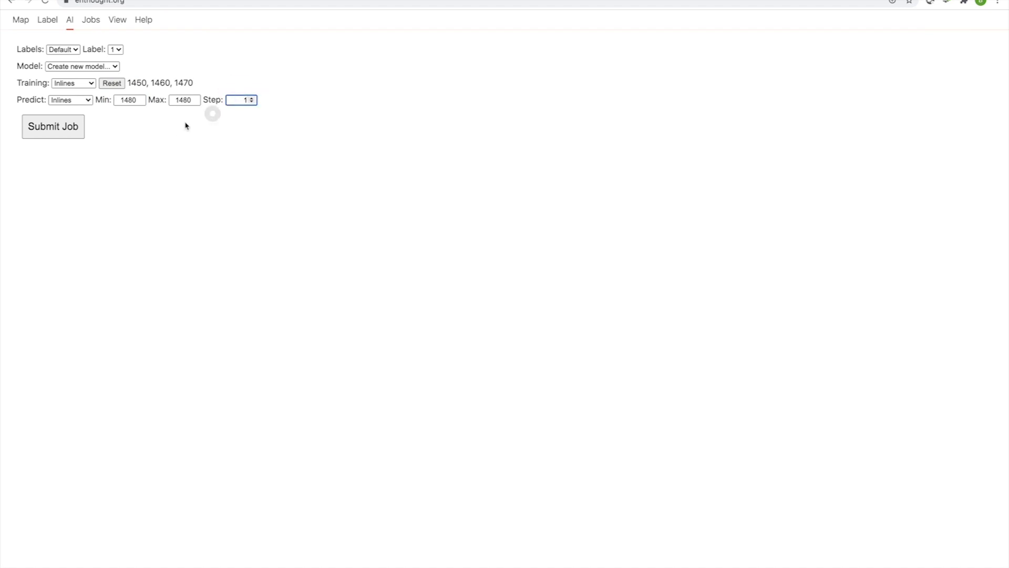
# Step: Submit the job trained on inlines 1450, 1460 and 1470
pyautogui.click(103, 142)
pyautogui.moveTo(185, 83); pyautogui.dragTo(191, 121)
pyautogui.click(171, 151)
pyautogui.click(53, 129)
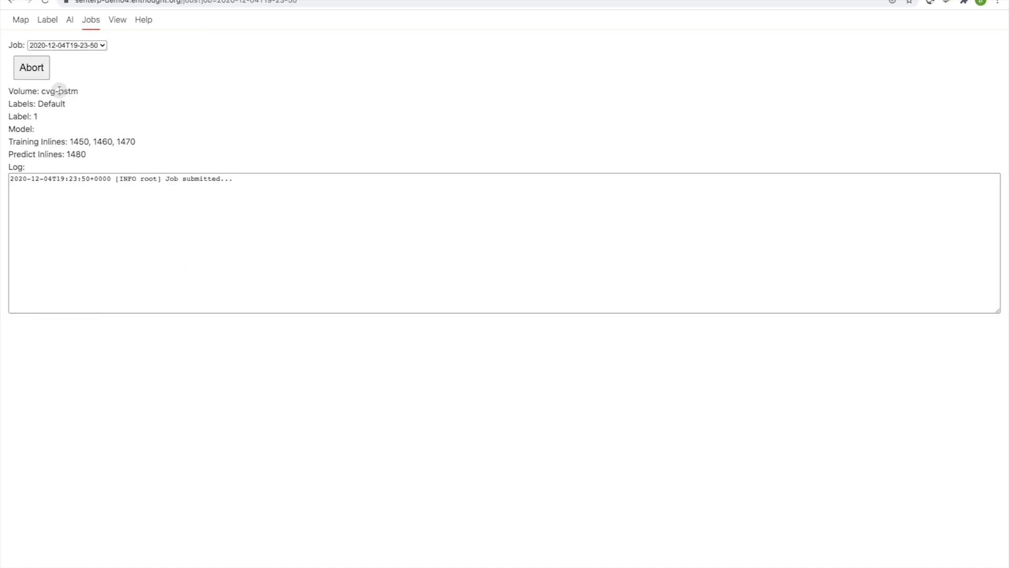
# Step: Open the Jobs page and inspect the running job's log, label set and predicted inline 1480
pyautogui.click(32, 69)
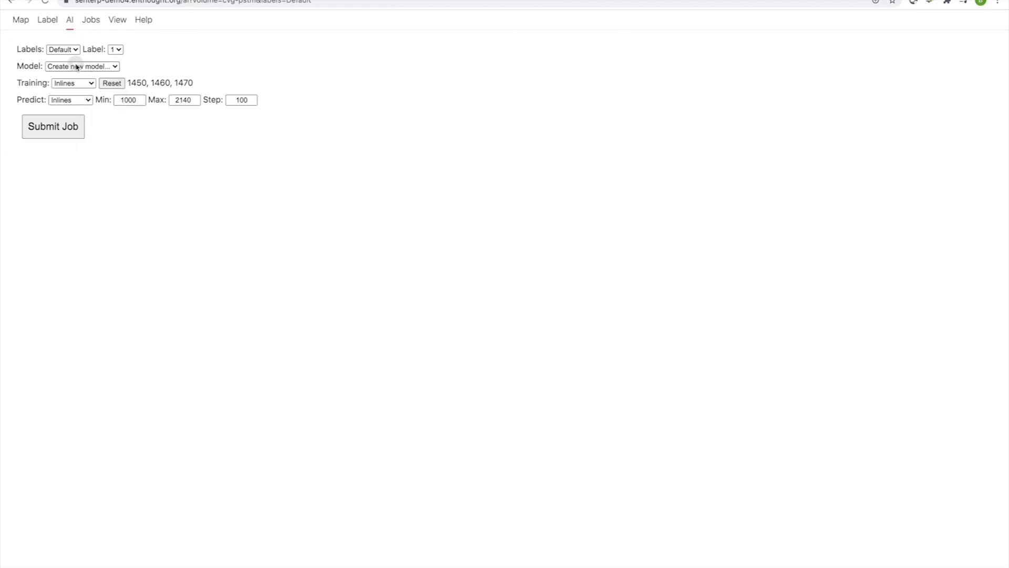
pyautogui.click(88, 21)
pyautogui.click(93, 24)
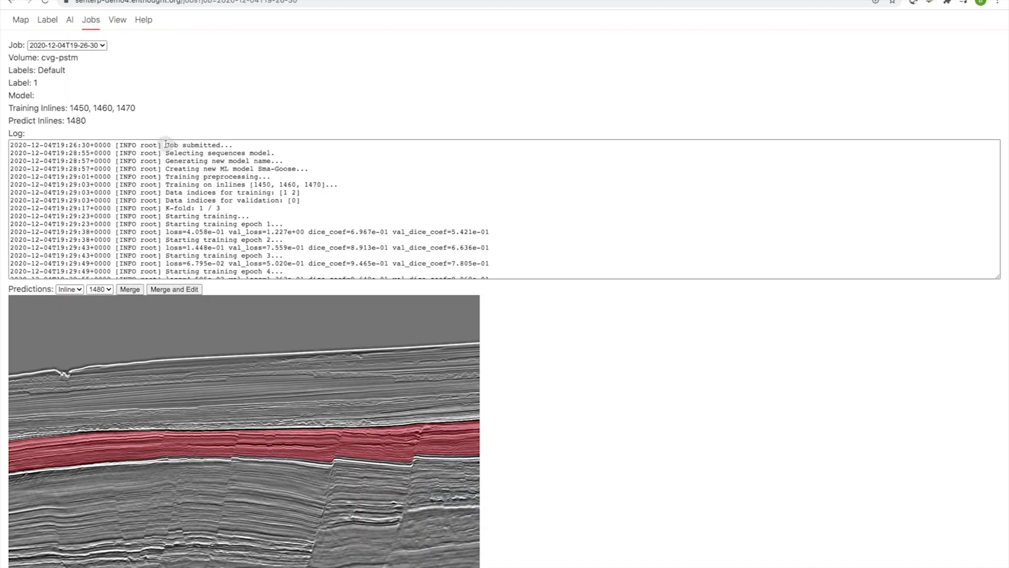
pyautogui.moveTo(165, 145); pyautogui.dragTo(324, 218)
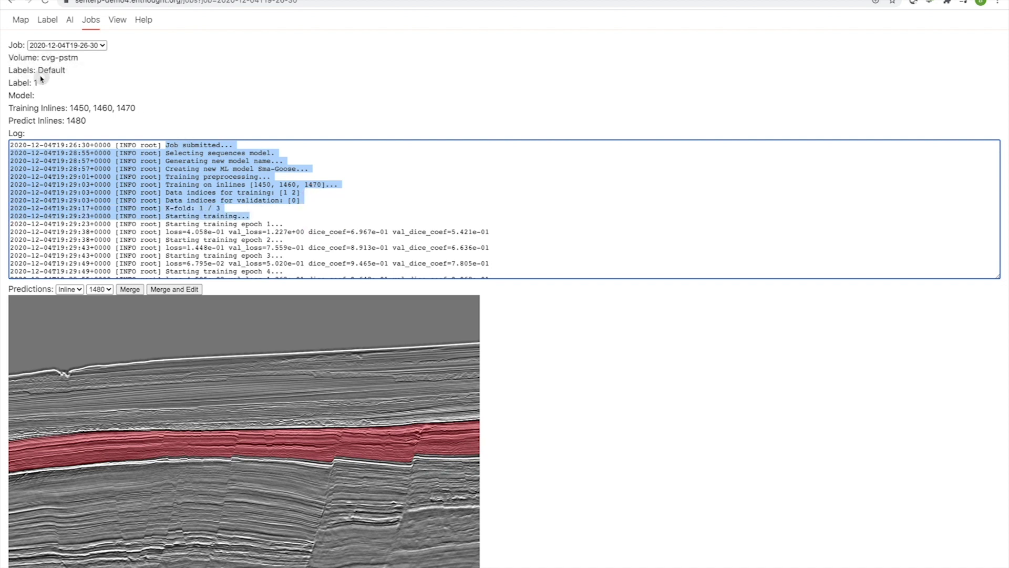
pyautogui.moveTo(28, 70); pyautogui.dragTo(153, 112)
pyautogui.click(40, 110)
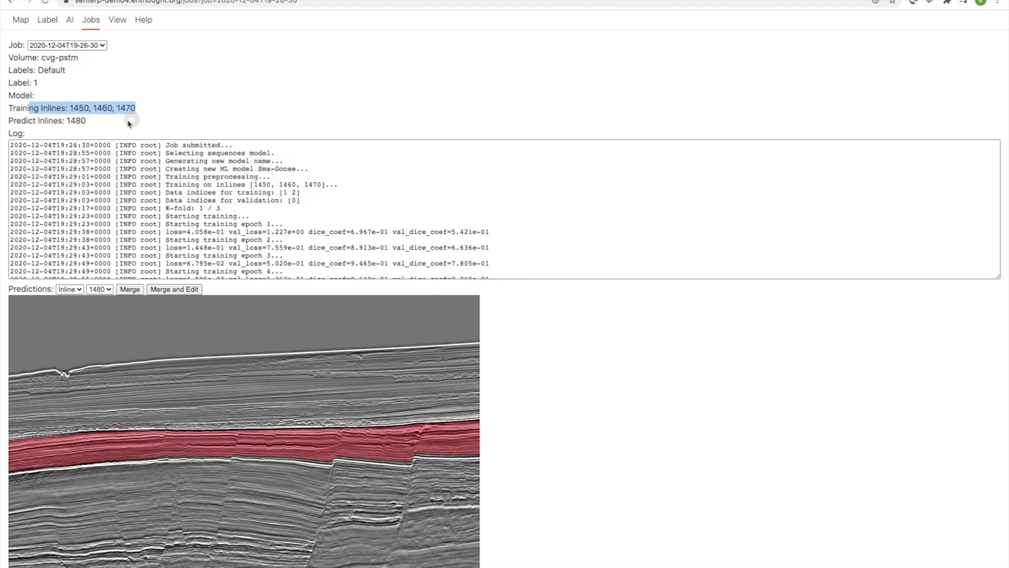
pyautogui.moveTo(85, 122); pyautogui.dragTo(36, 121)
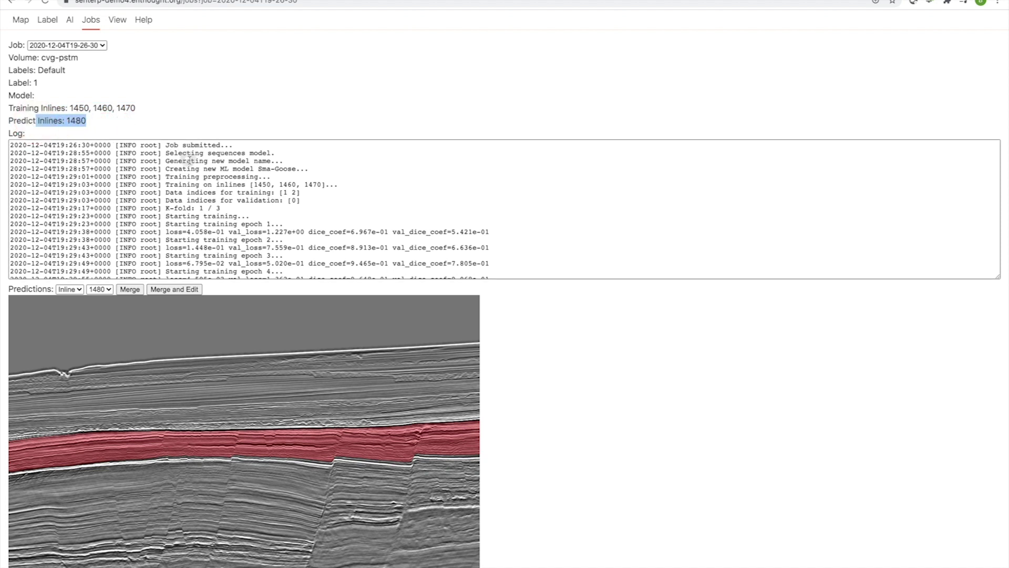
# Step: Scroll the job log to the bottom to confirm 'Done.' with training and prediction times
pyautogui.scroll(-5, 186, 183)
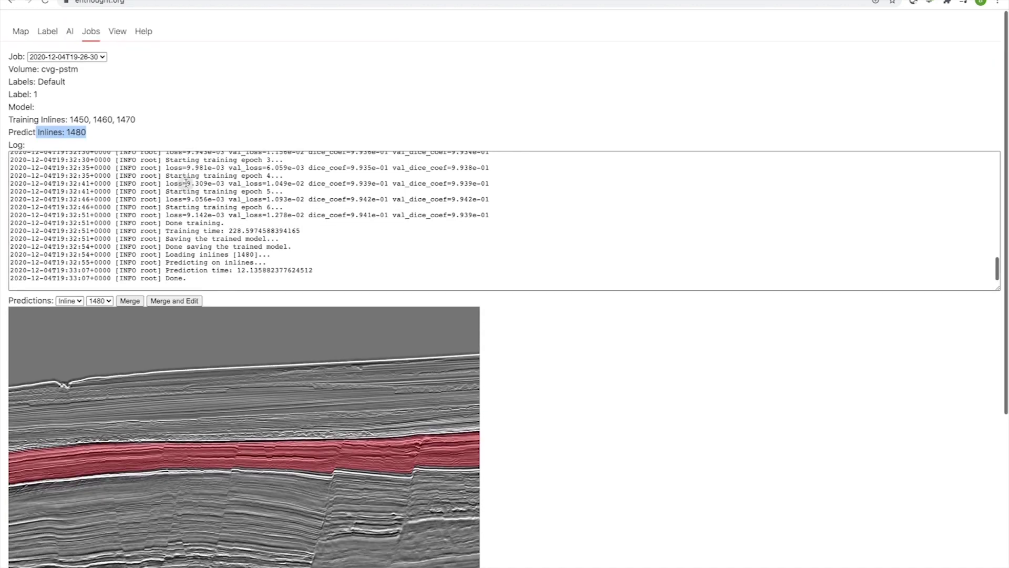
pyautogui.scroll(-3, 186, 183)
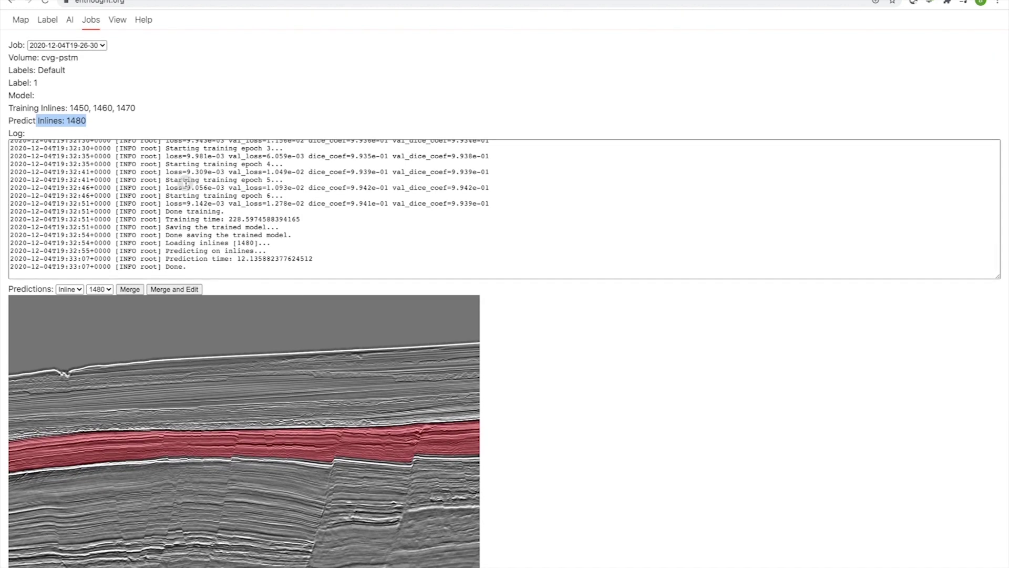
pyautogui.scroll(8, 185, 183)
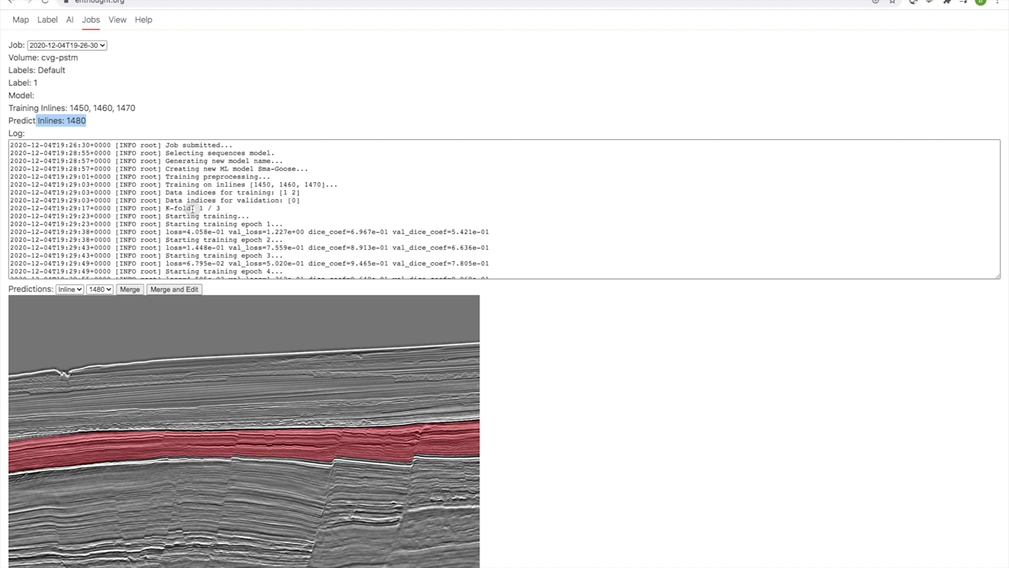
pyautogui.scroll(-10, 220, 205)
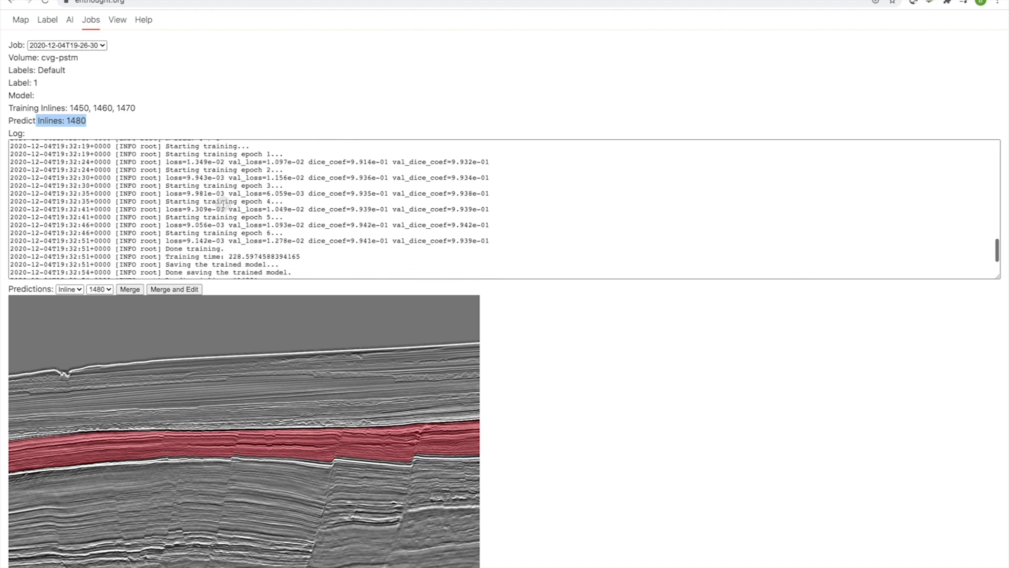
pyautogui.scroll(-3, 223, 204)
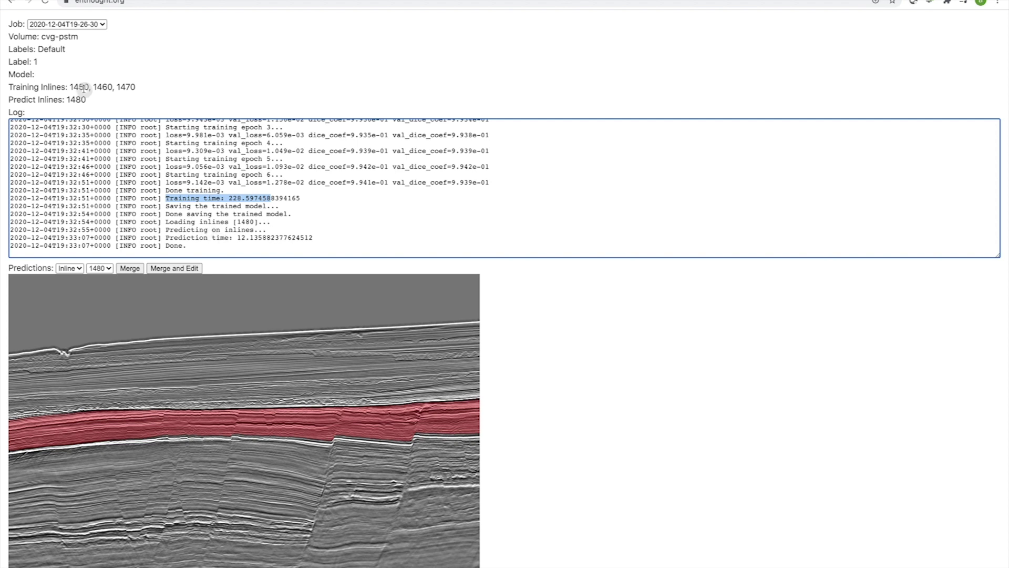
pyautogui.moveTo(86, 100); pyautogui.dragTo(61, 101)
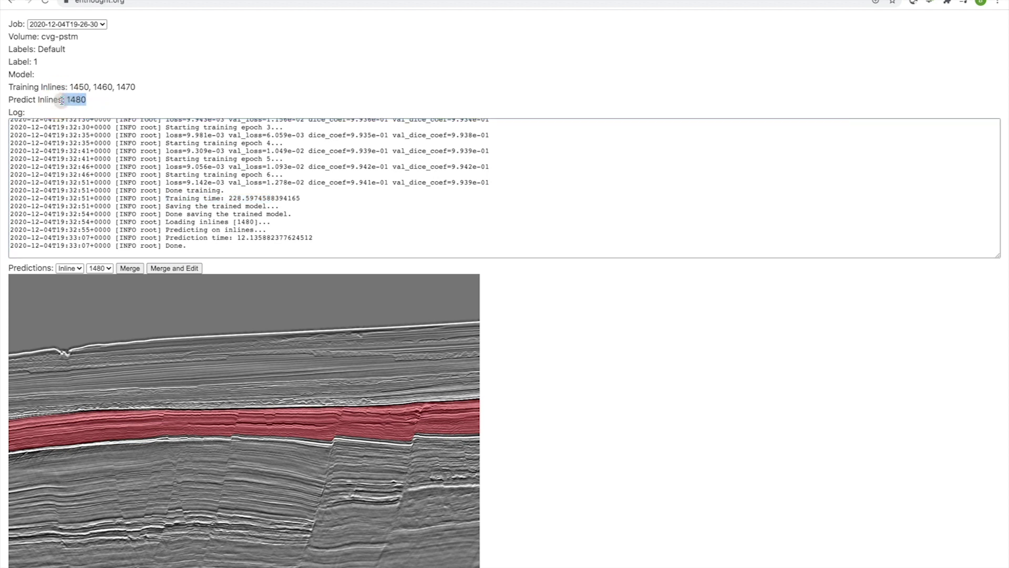
pyautogui.scroll(-2, 215, 368)
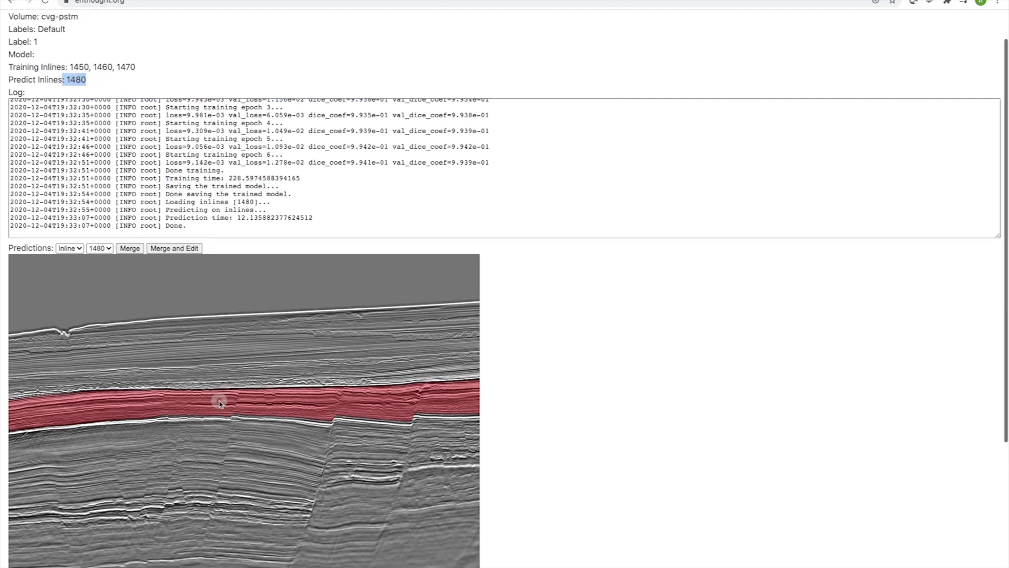
pyautogui.scroll(-2, 219, 403)
pyautogui.scroll(-2, 219, 403)
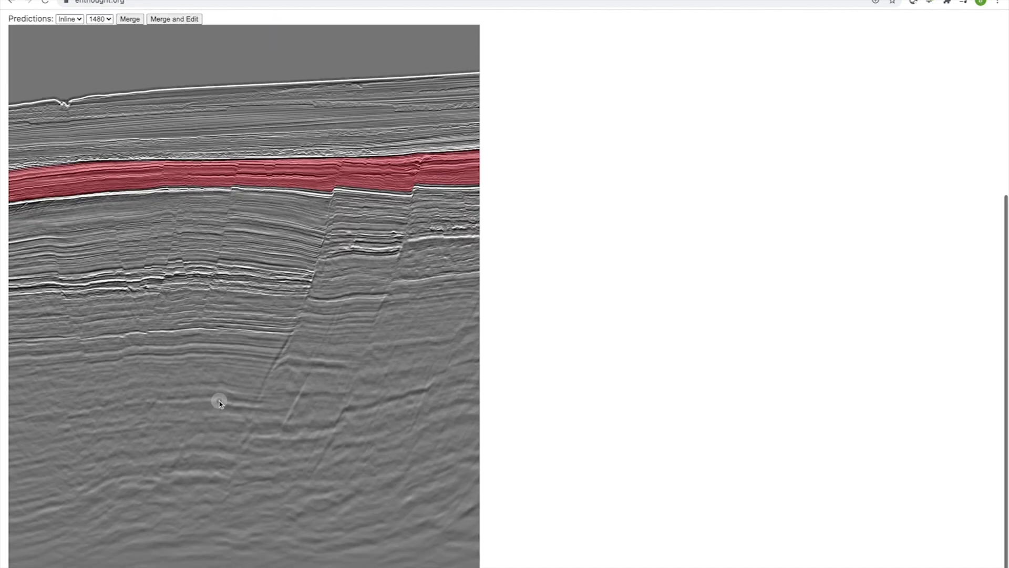
pyautogui.scroll(3, 220, 403)
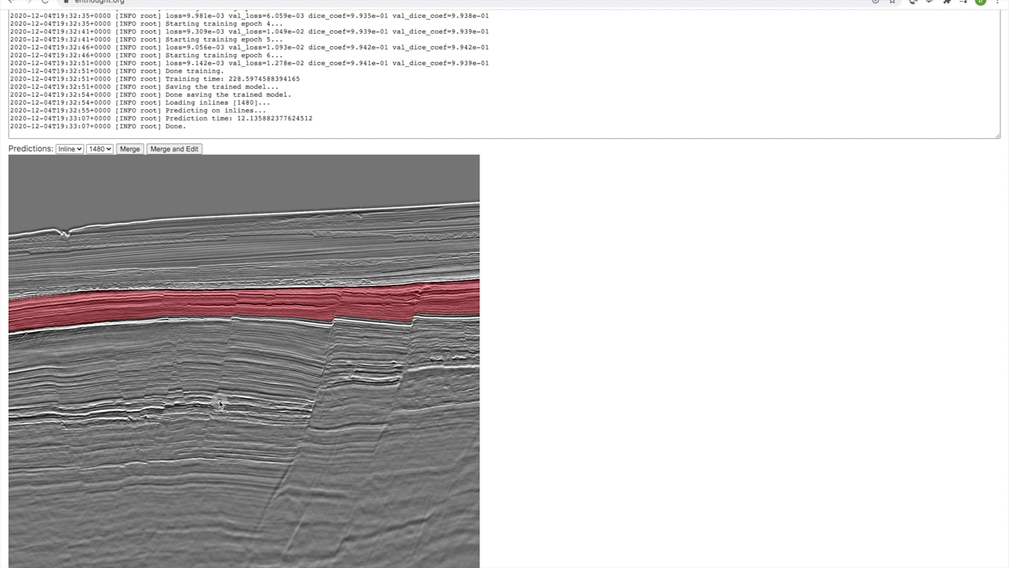
pyautogui.scroll(-2, 220, 403)
pyautogui.scroll(1, 219, 401)
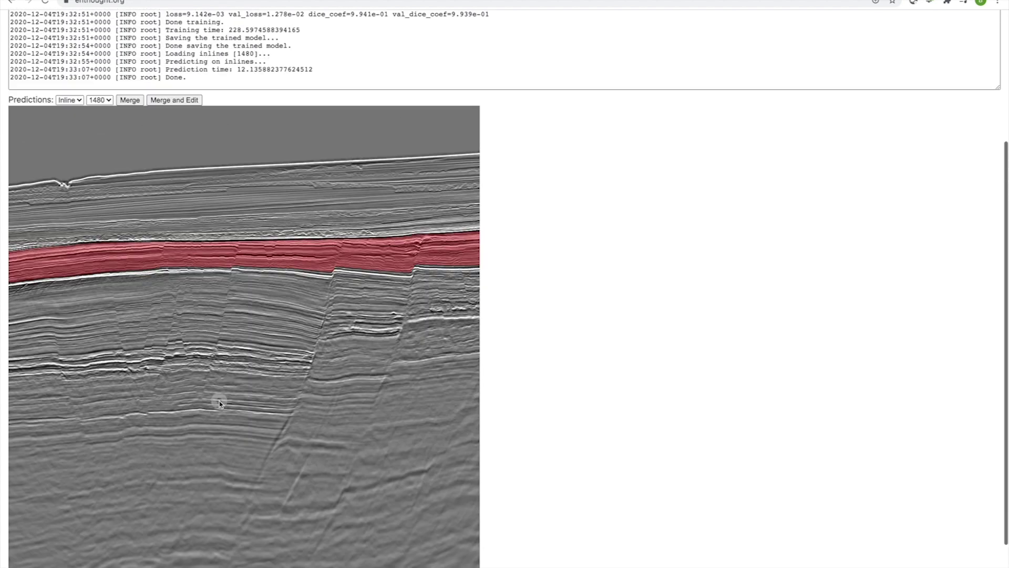
pyautogui.click(100, 104)
pyautogui.click(105, 104)
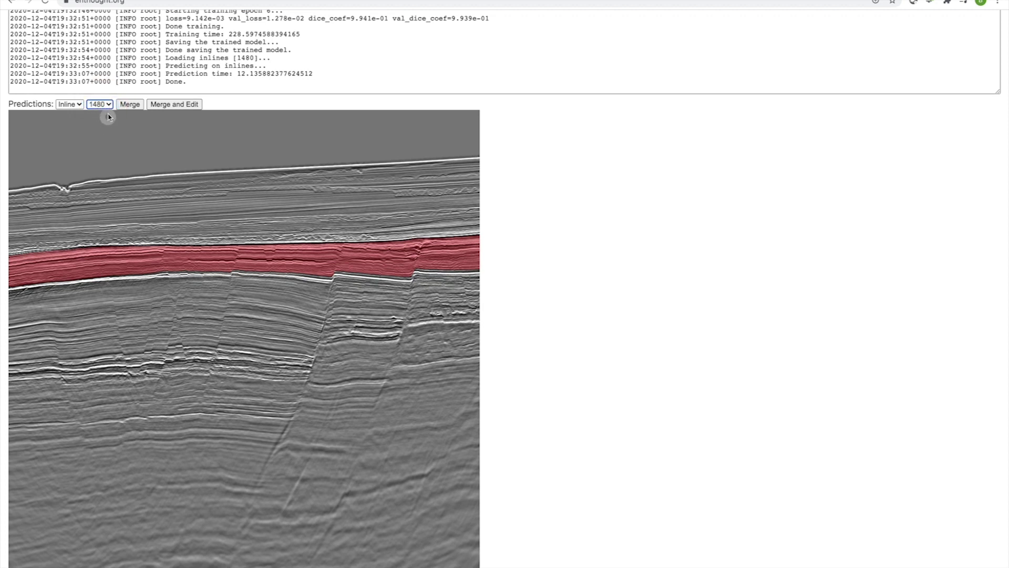
pyautogui.click(108, 106)
pyautogui.click(109, 105)
pyautogui.click(140, 105)
pyautogui.click(126, 105)
pyautogui.click(126, 112)
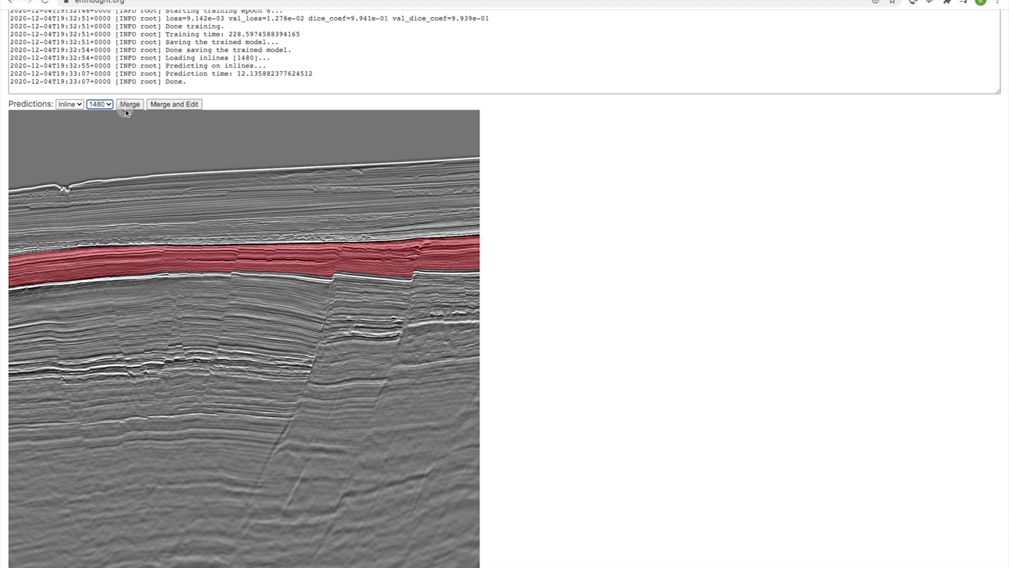
# Step: Merge the inline 1480 prediction and compare it with labelled inline 1450
pyautogui.click(185, 105)
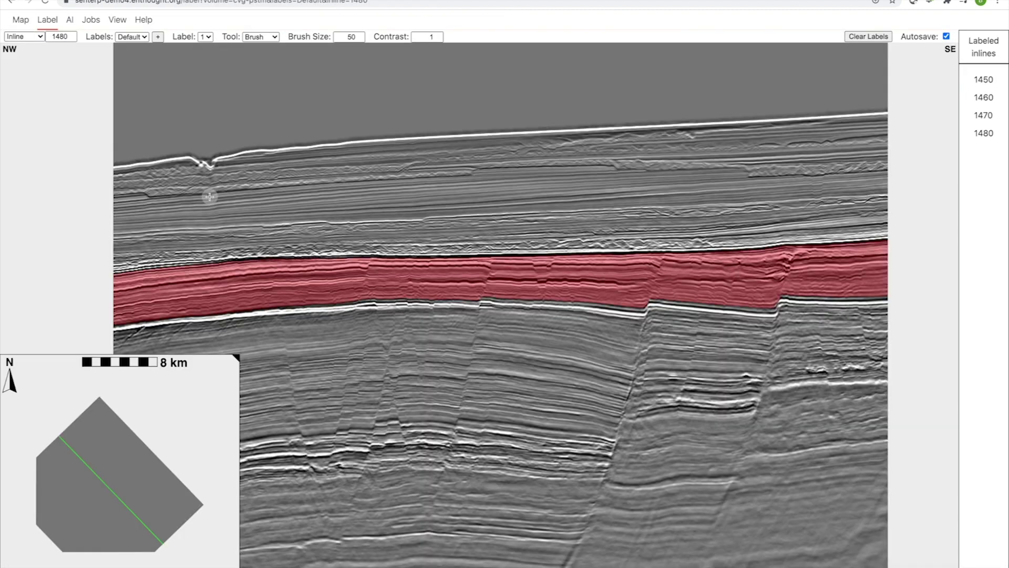
pyautogui.click(979, 81)
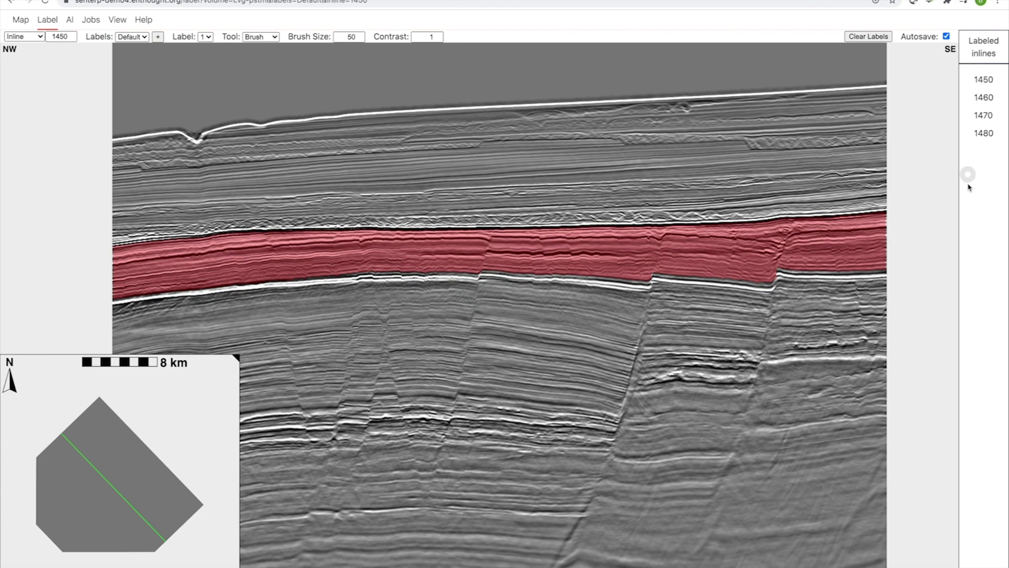
pyautogui.click(990, 141)
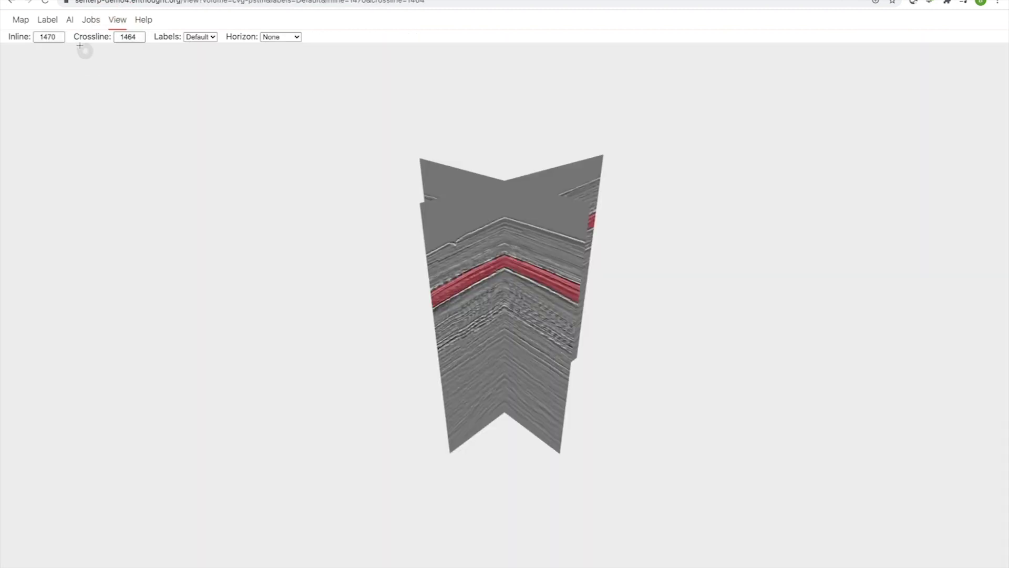
# Step: Set the 3D view's inline to 1480 and orbit to an angled view of the sections
pyautogui.click(47, 36)
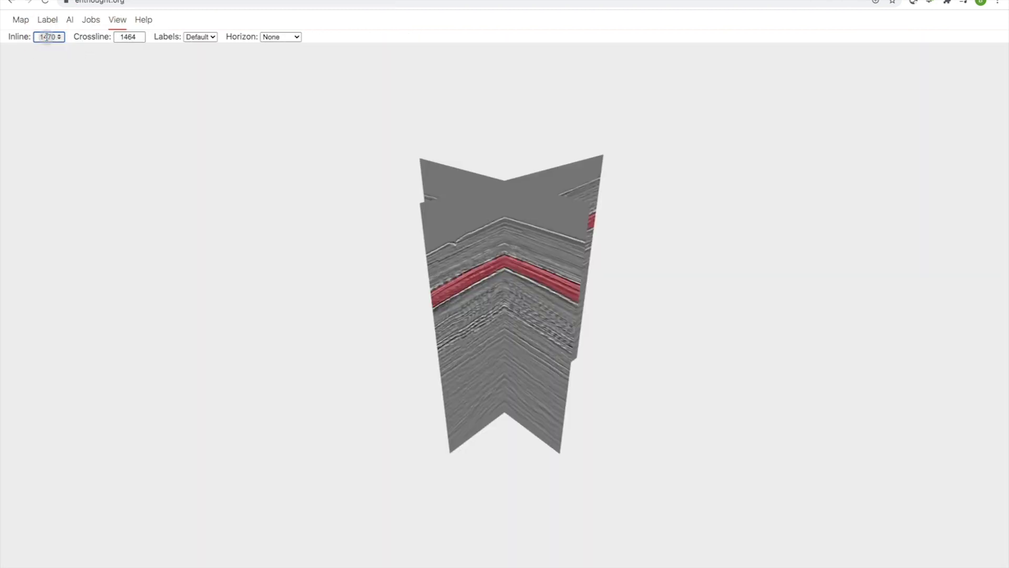
pyautogui.press('Return')
pyautogui.doubleClick(49, 37)
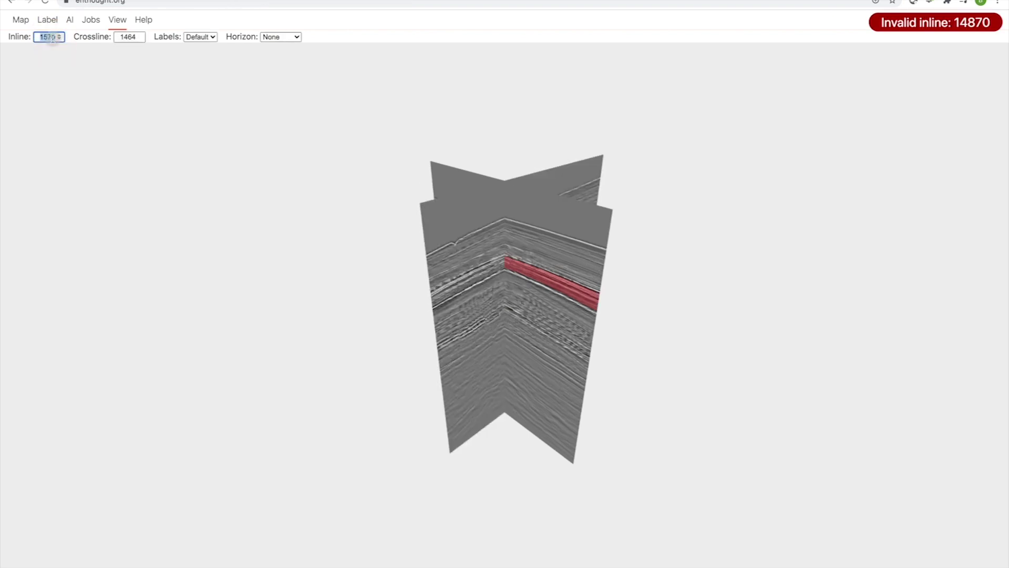
pyautogui.press('Return')
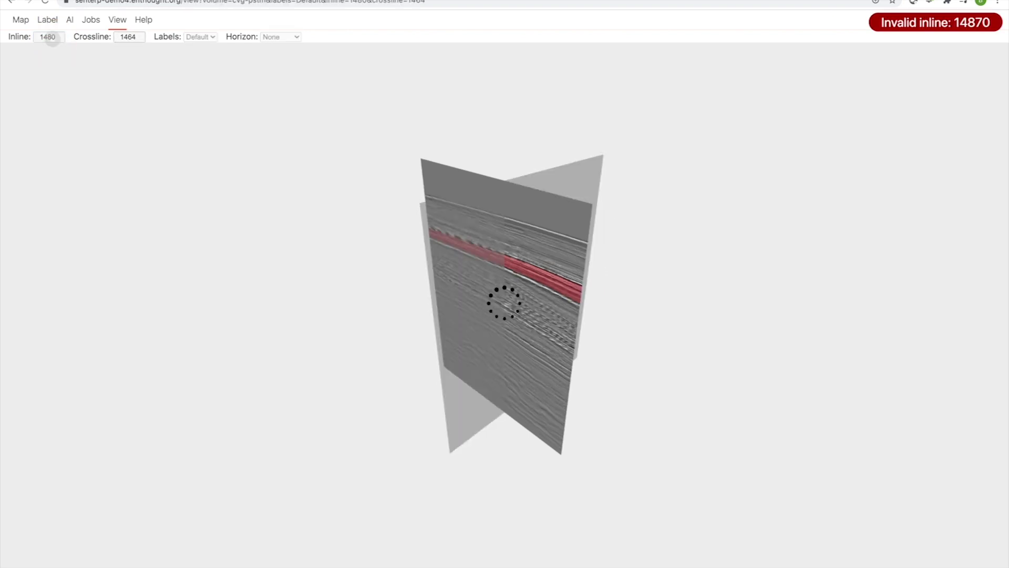
pyautogui.scroll(5, 524, 249)
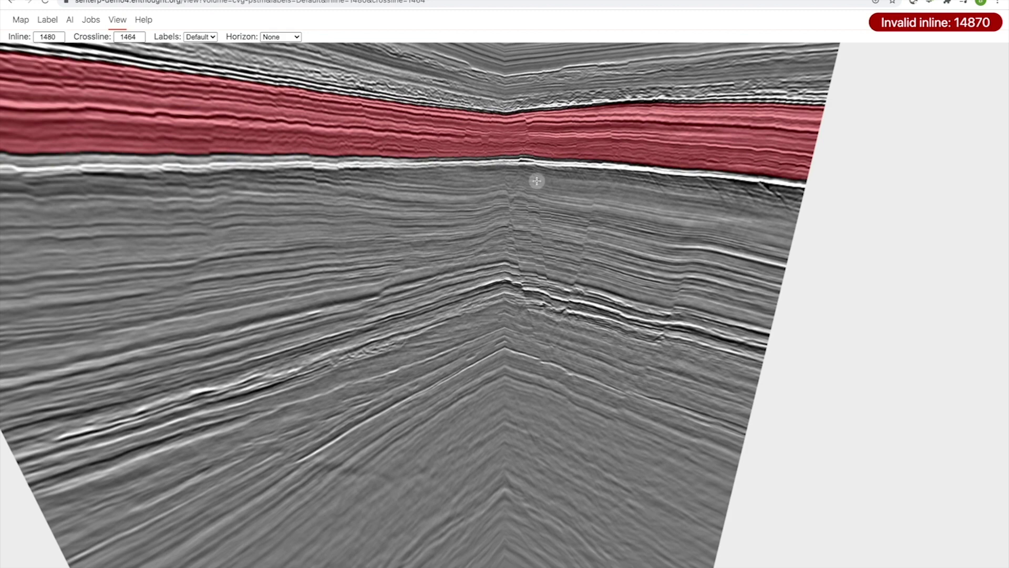
pyautogui.moveTo(536, 180); pyautogui.dragTo(445, 38)
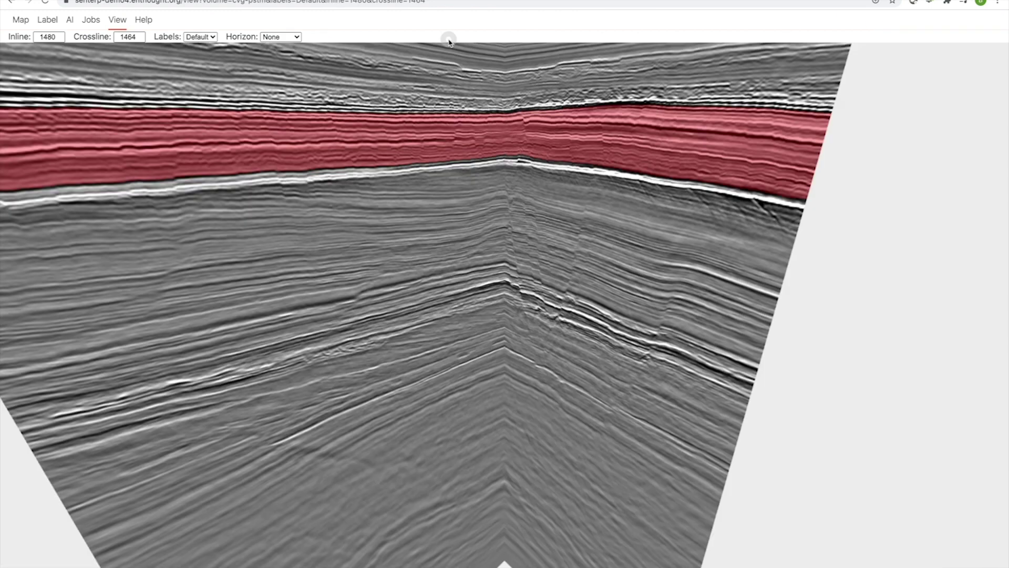
pyautogui.moveTo(350, 166); pyautogui.dragTo(436, 167)
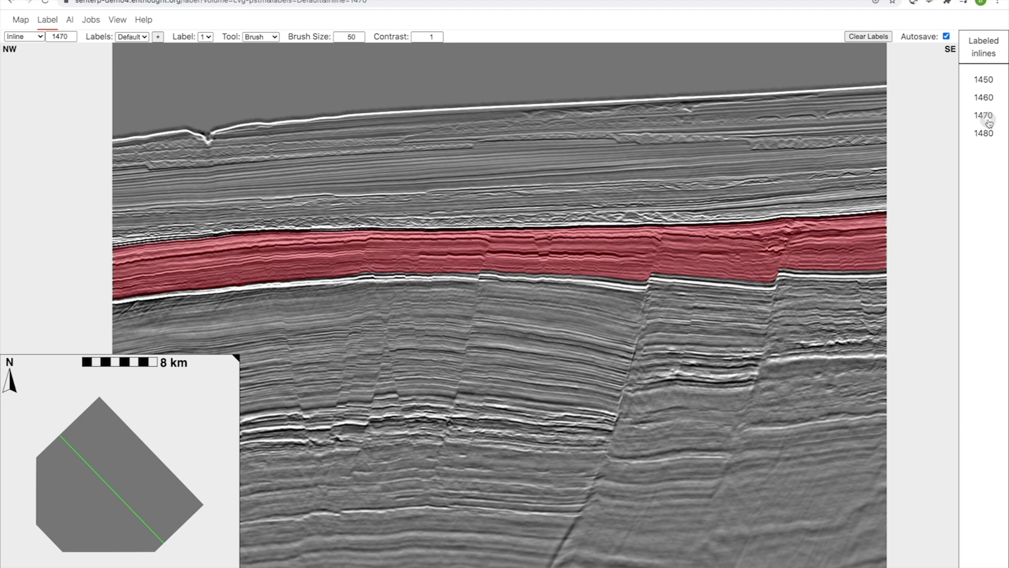
# Step: Check the red band on labelled inlines 1450, 1480, 1470 and 1460
pyautogui.press('Down')
pyautogui.press('Down')
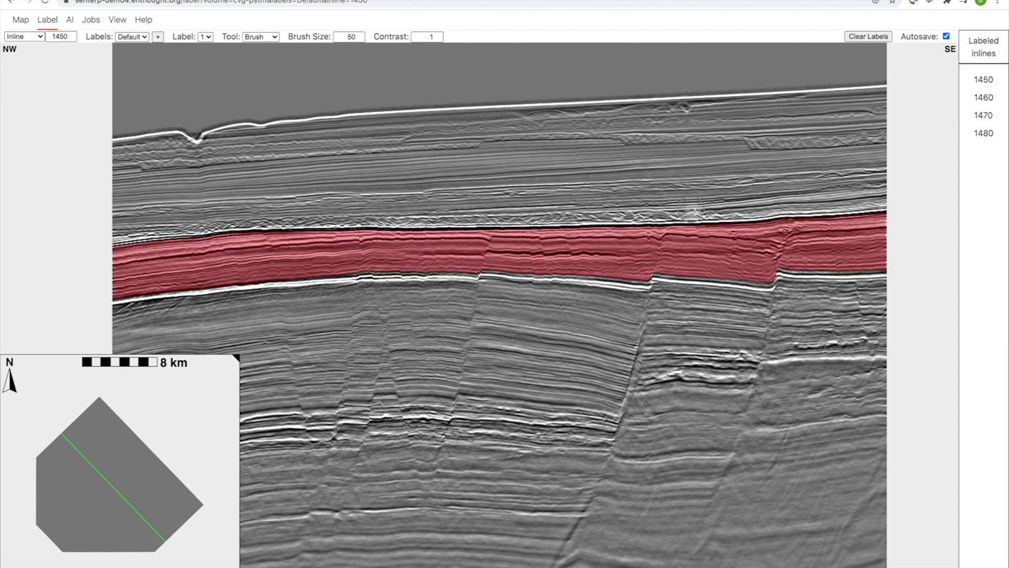
pyautogui.click(986, 134)
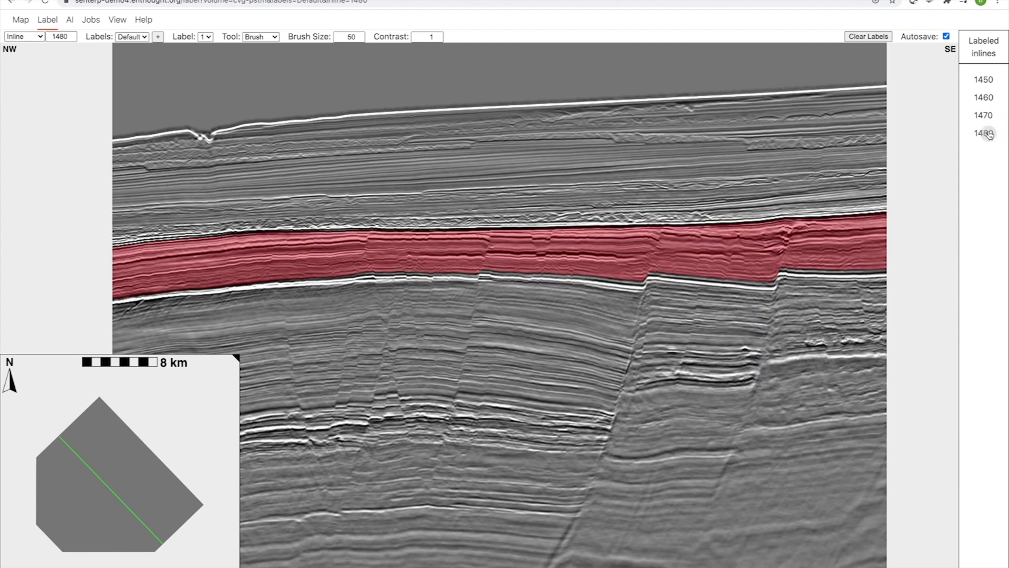
pyautogui.click(984, 116)
pyautogui.click(985, 98)
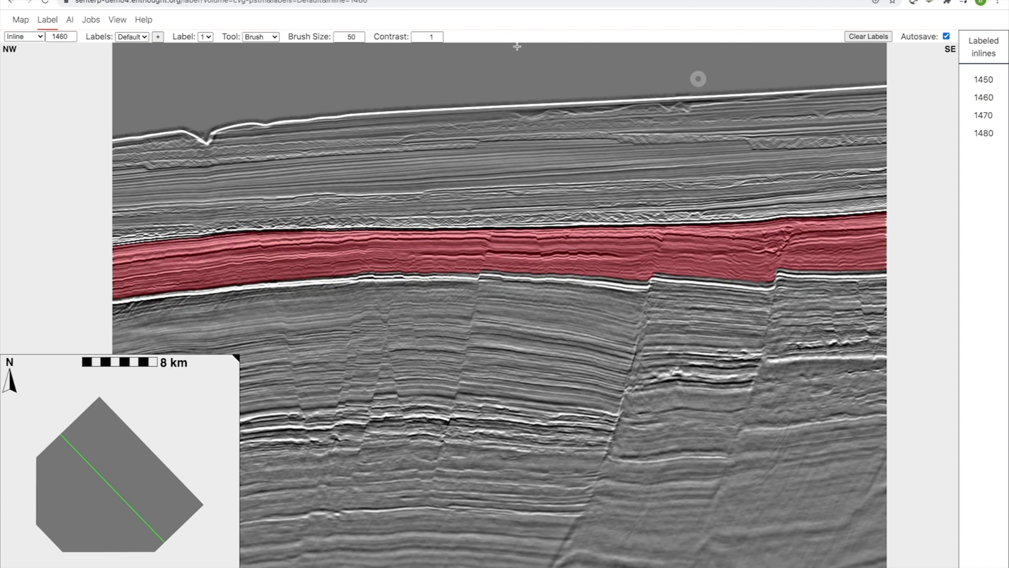
pyautogui.click(71, 23)
# Step: Choose Sma-Goose, change Max from 2140 to 2000 with Step 100, and submit the job
pyautogui.click(111, 70)
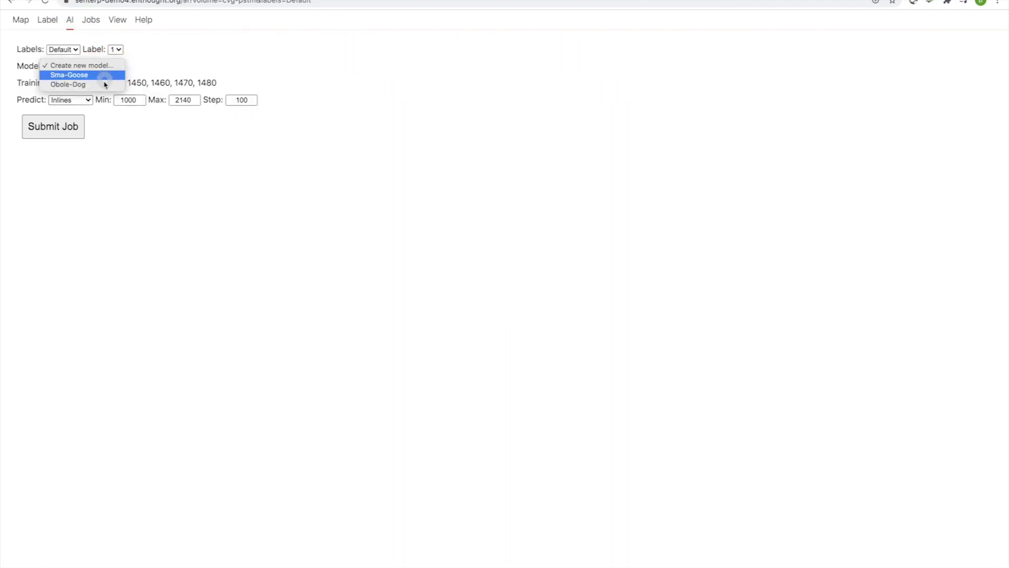
pyautogui.click(112, 77)
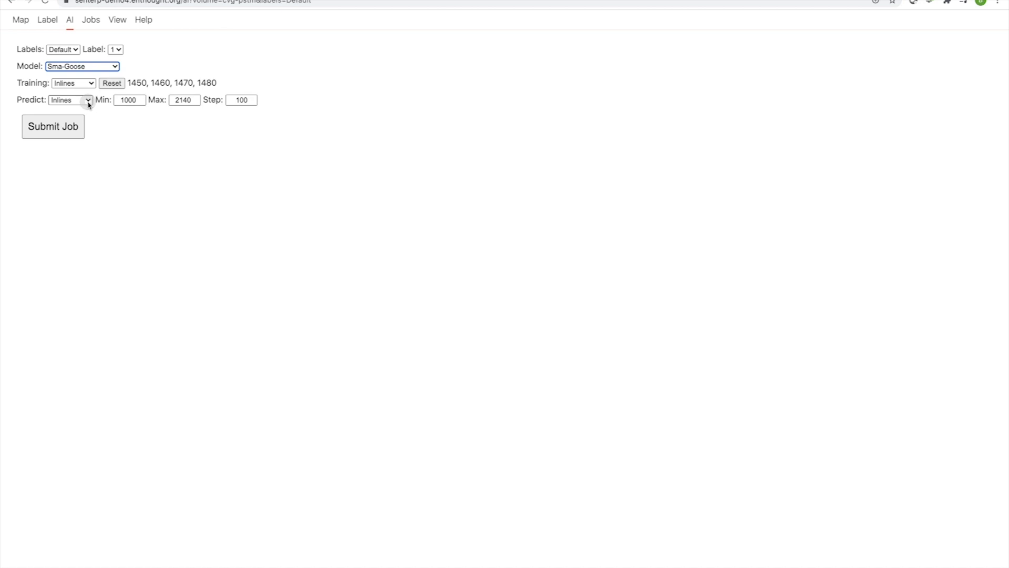
pyautogui.doubleClick(184, 101)
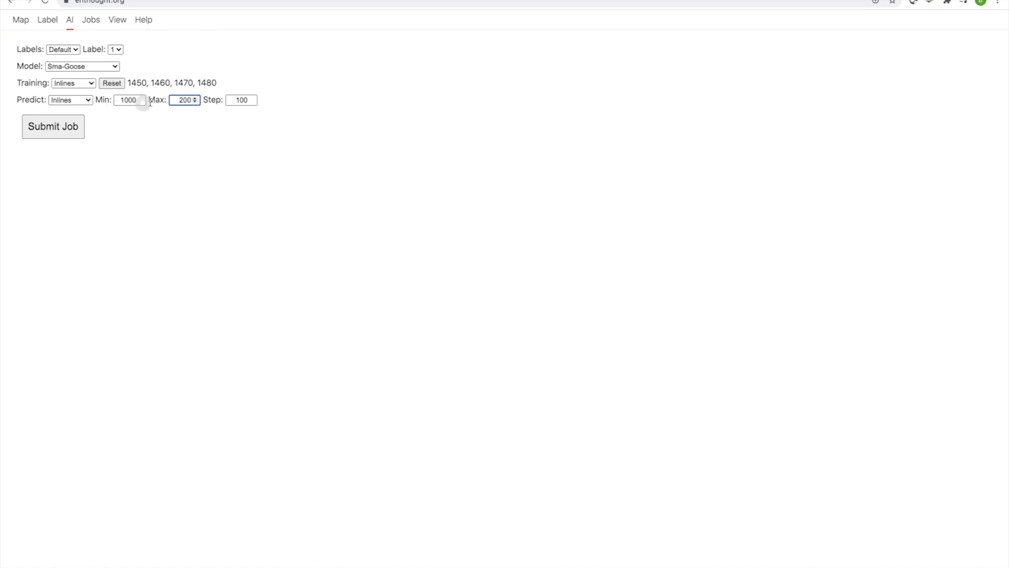
pyautogui.doubleClick(182, 100)
pyautogui.click(184, 100)
pyautogui.write('0')
pyautogui.doubleClick(242, 100)
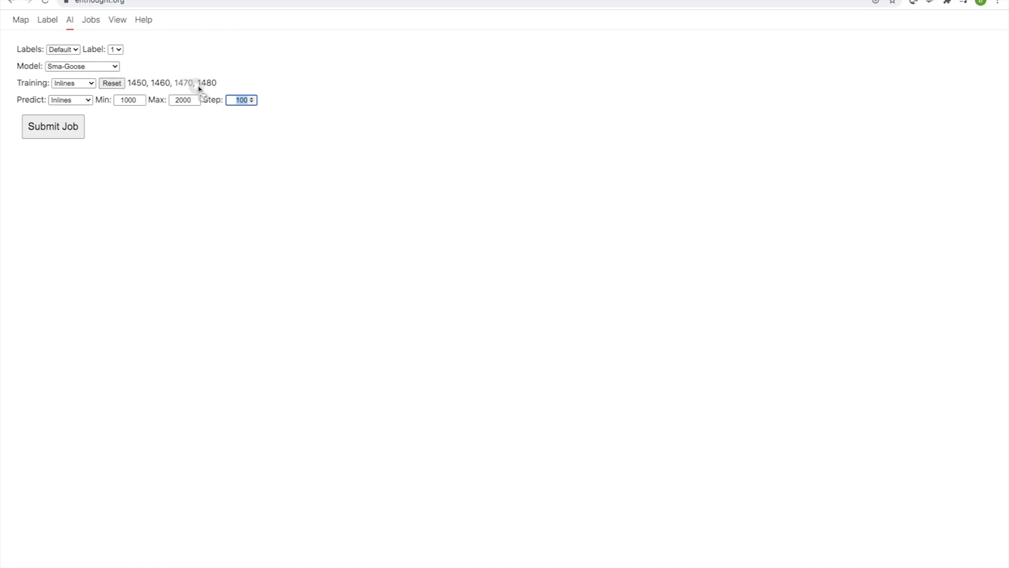
pyautogui.click(50, 125)
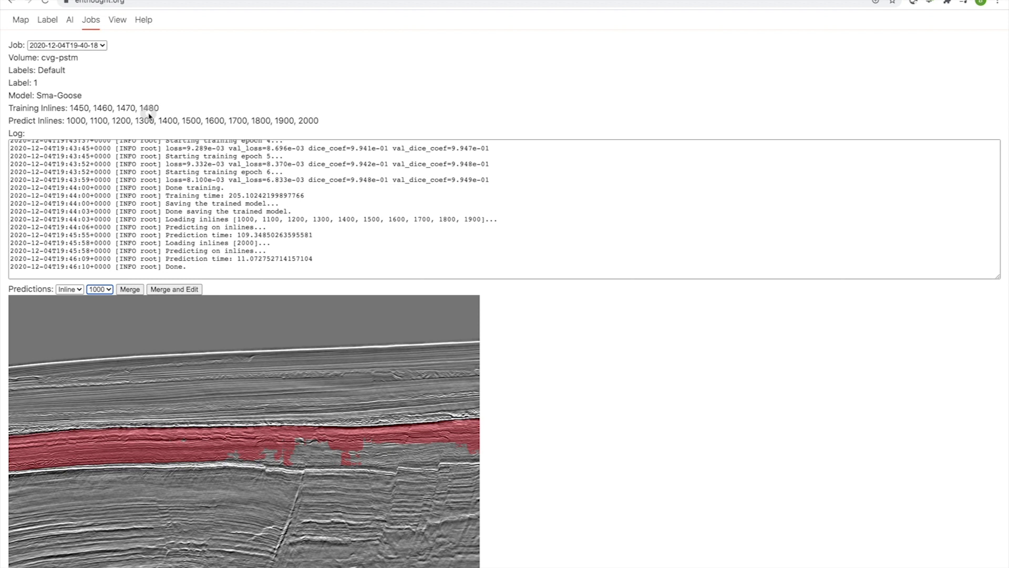
# Step: Preview the Sma-Goose predictions for inlines 1100, 1400, 1800 and 1900
pyautogui.click(104, 290)
pyautogui.click(104, 298)
pyautogui.click(105, 290)
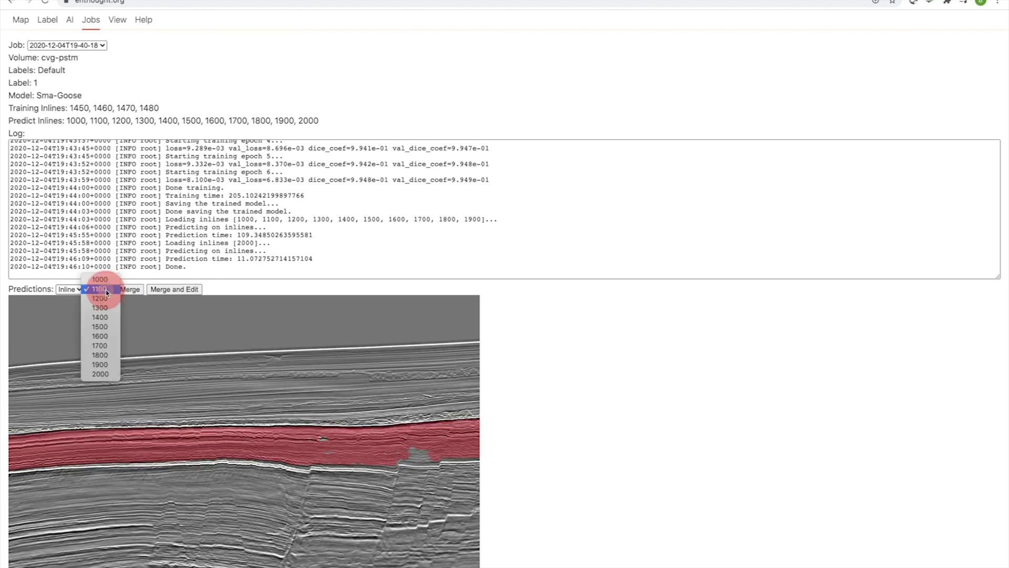
pyautogui.click(103, 317)
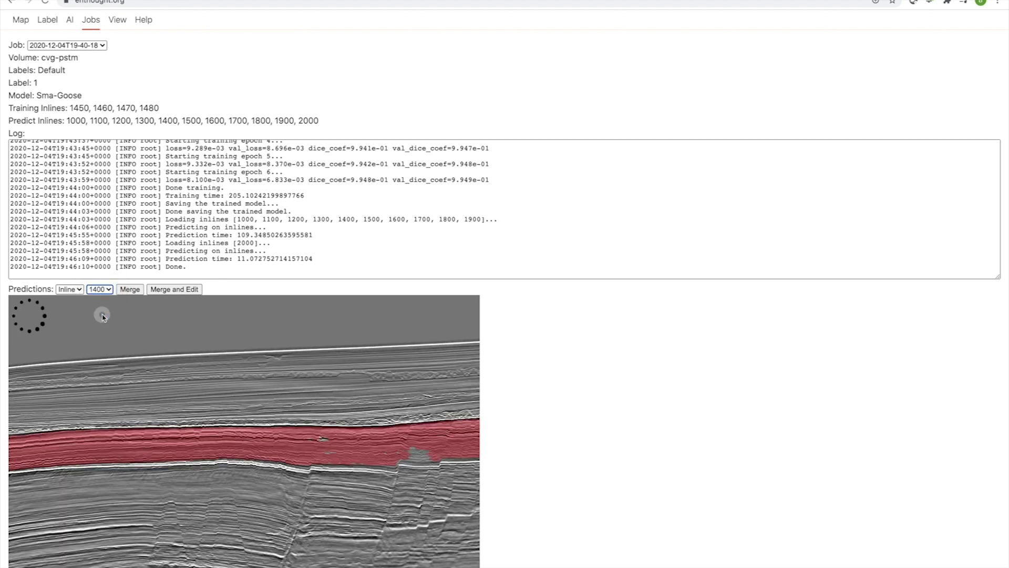
pyautogui.click(100, 290)
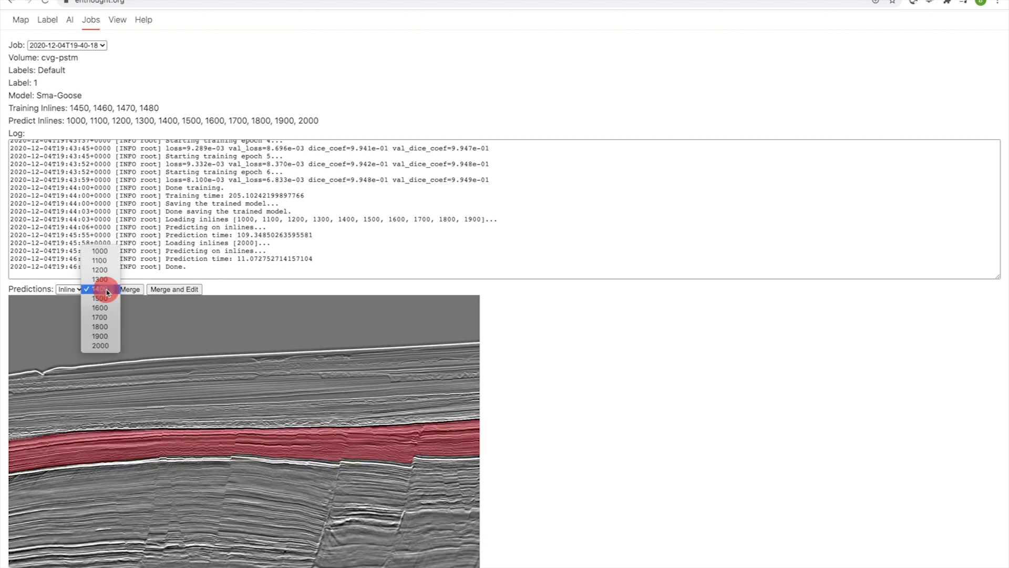
pyautogui.click(104, 327)
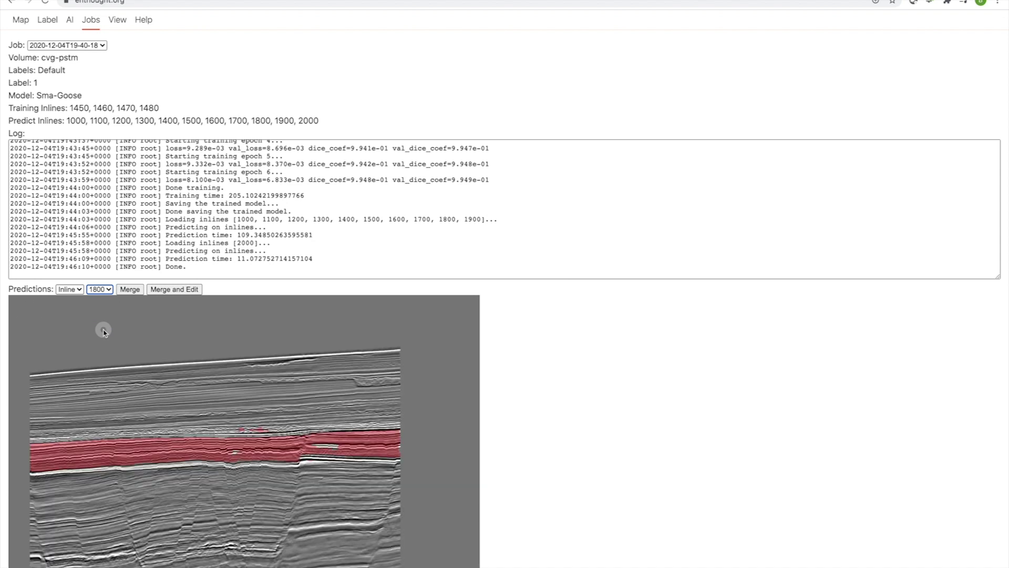
pyautogui.click(100, 290)
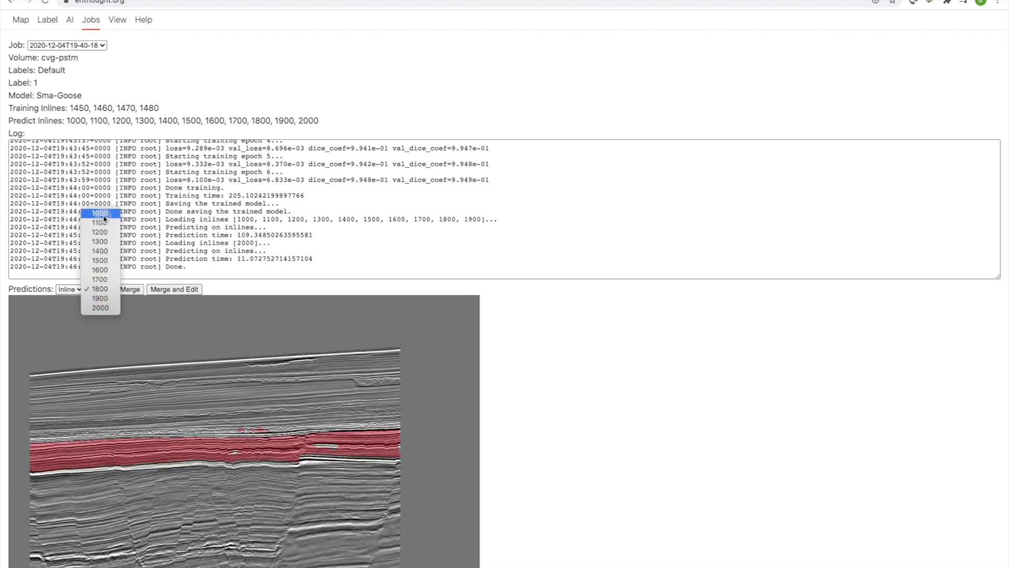
pyautogui.click(97, 298)
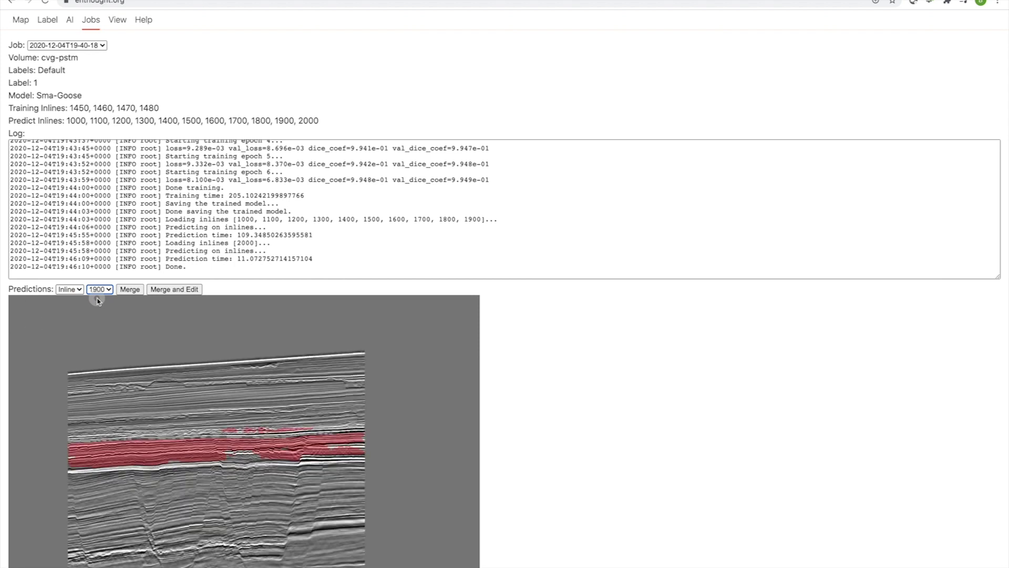
# Step: Recheck predictions for inlines 1400, 1500 and 1000, finishing on inline 1000
pyautogui.click(99, 289)
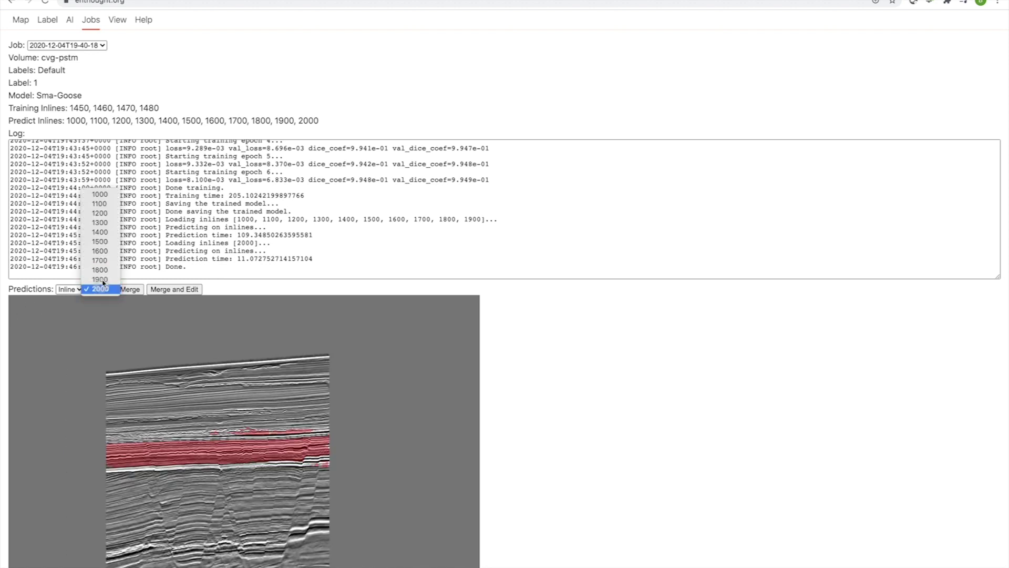
pyautogui.click(109, 232)
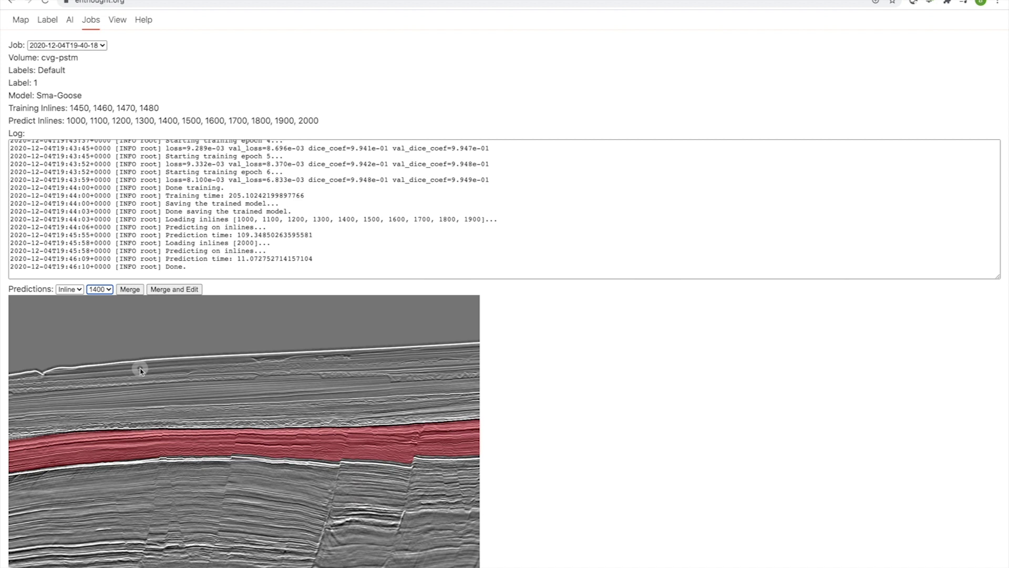
pyautogui.click(99, 289)
pyautogui.click(105, 299)
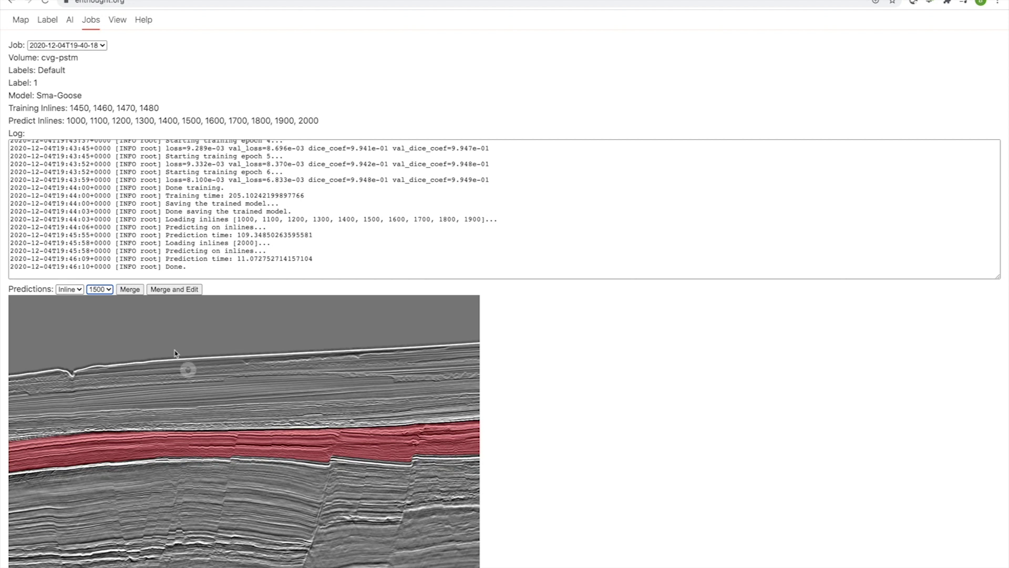
pyautogui.click(99, 290)
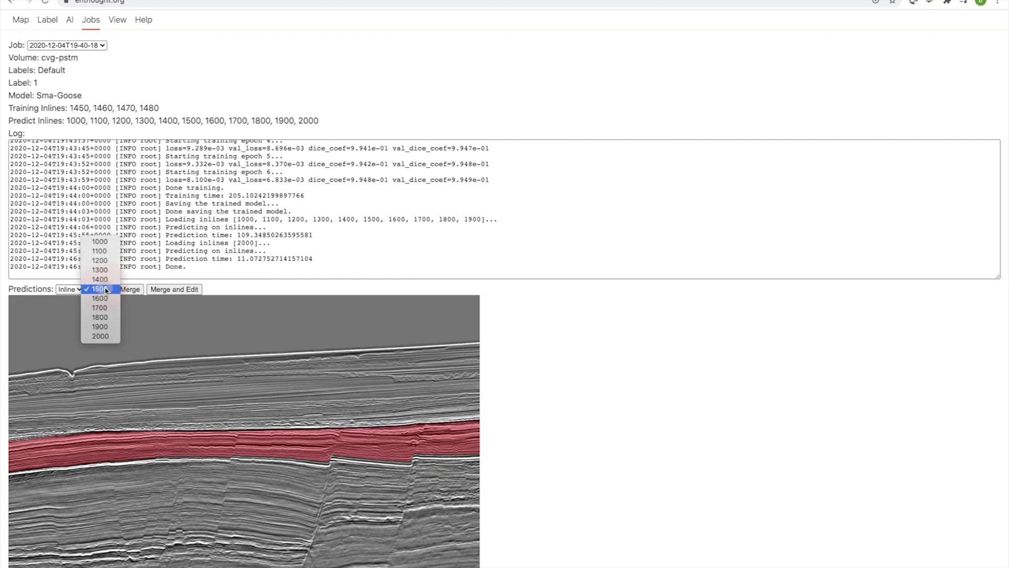
pyautogui.click(100, 242)
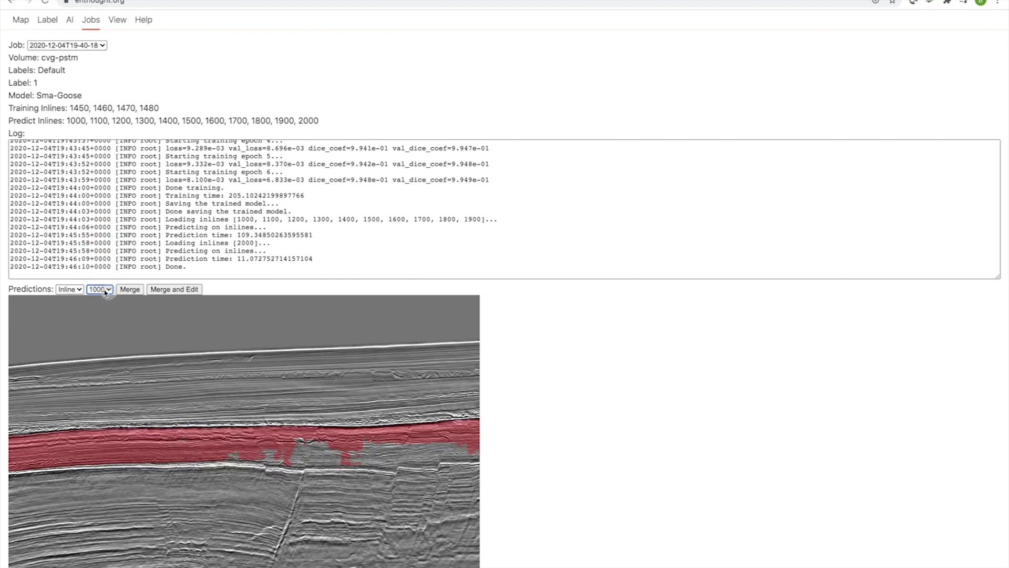
pyautogui.click(100, 289)
pyautogui.click(100, 327)
pyautogui.click(100, 290)
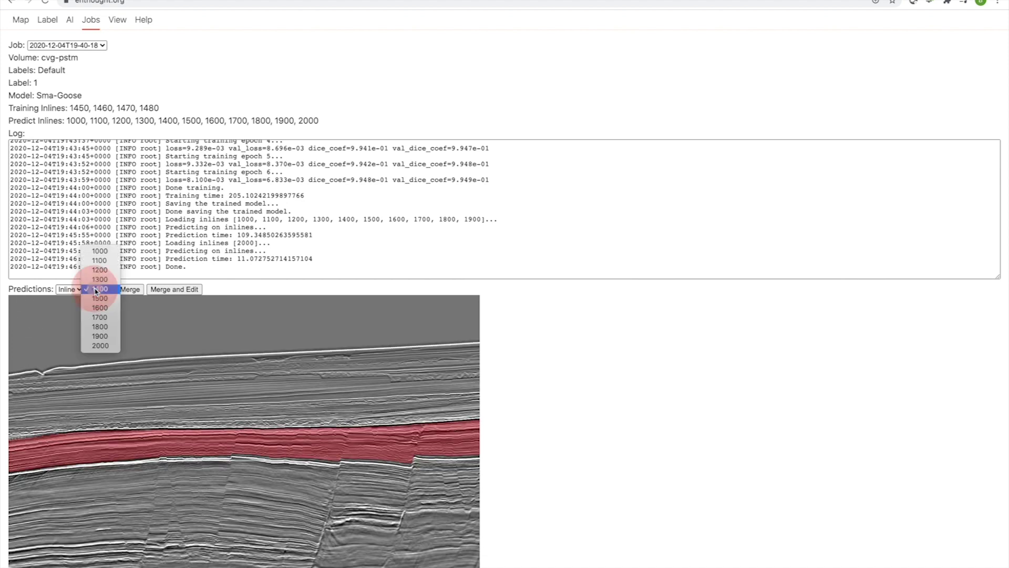
pyautogui.click(104, 252)
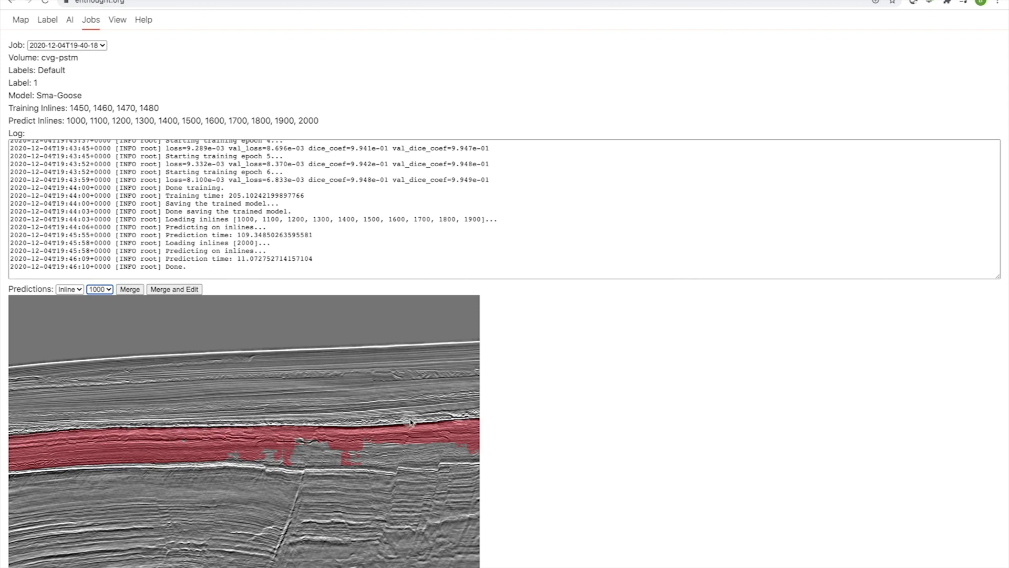
pyautogui.scroll(-5, 412, 421)
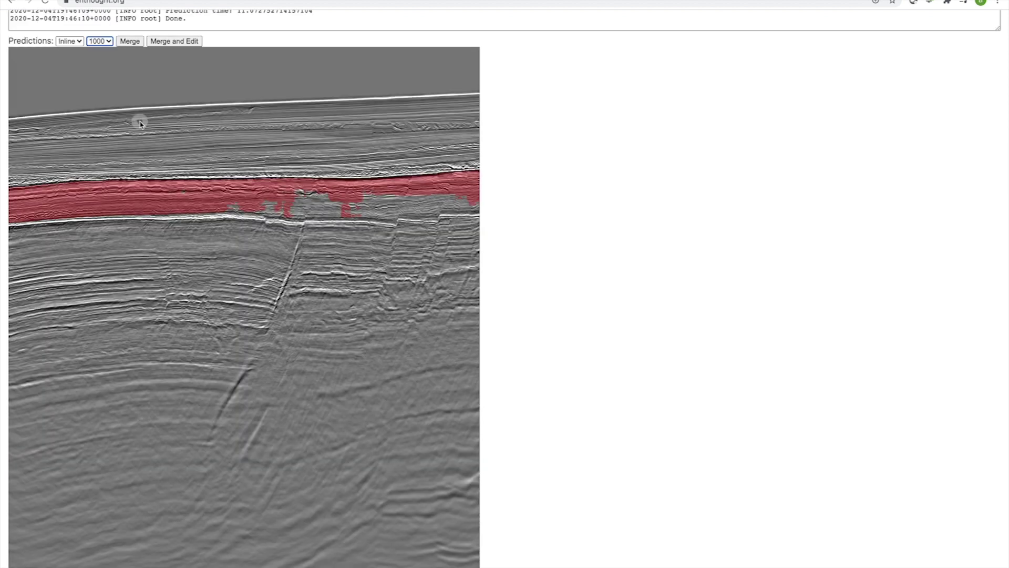
# Step: Merge the inline 1000 prediction and brush red over the grey notch in the formation
pyautogui.click(184, 42)
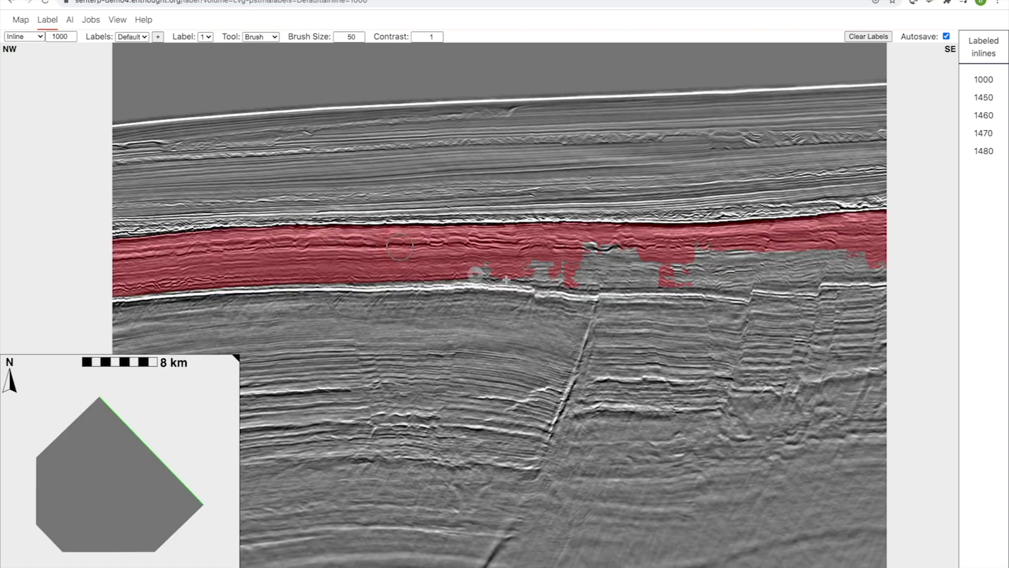
pyautogui.moveTo(468, 263)
pyautogui.mouseDown()
pyautogui.moveTo(530, 268)
pyautogui.moveTo(626, 253)
pyautogui.moveTo(655, 259)
pyautogui.moveTo(652, 271)
pyautogui.moveTo(559, 266)
pyautogui.moveTo(680, 270)
pyautogui.moveTo(672, 266)
pyautogui.mouseUp()
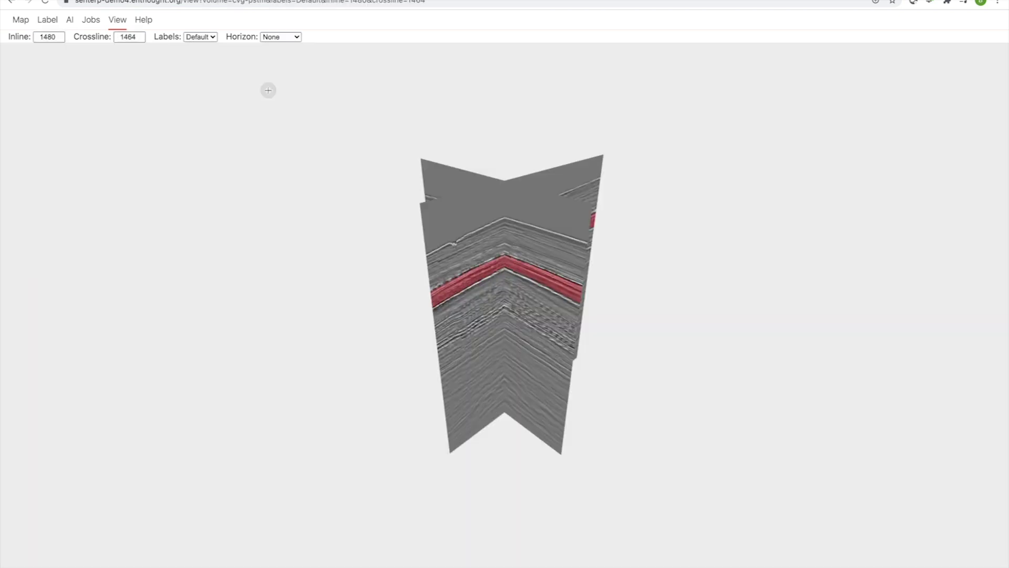
# Step: Show inline 1000 in the 3-D view, then rotate and zoom in on its red formation
pyautogui.doubleClick(46, 37)
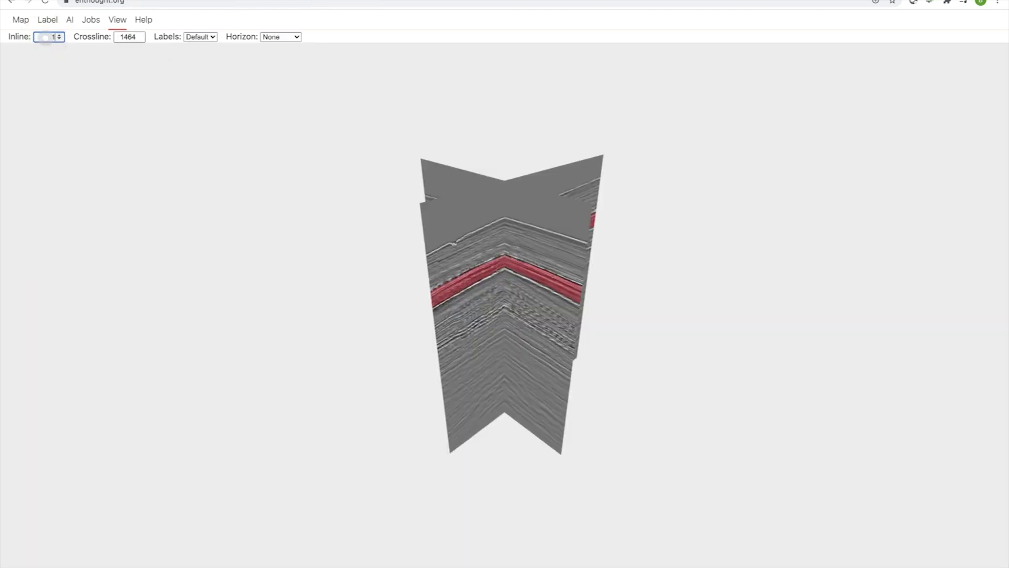
pyautogui.write('1000')
pyautogui.press('Return')
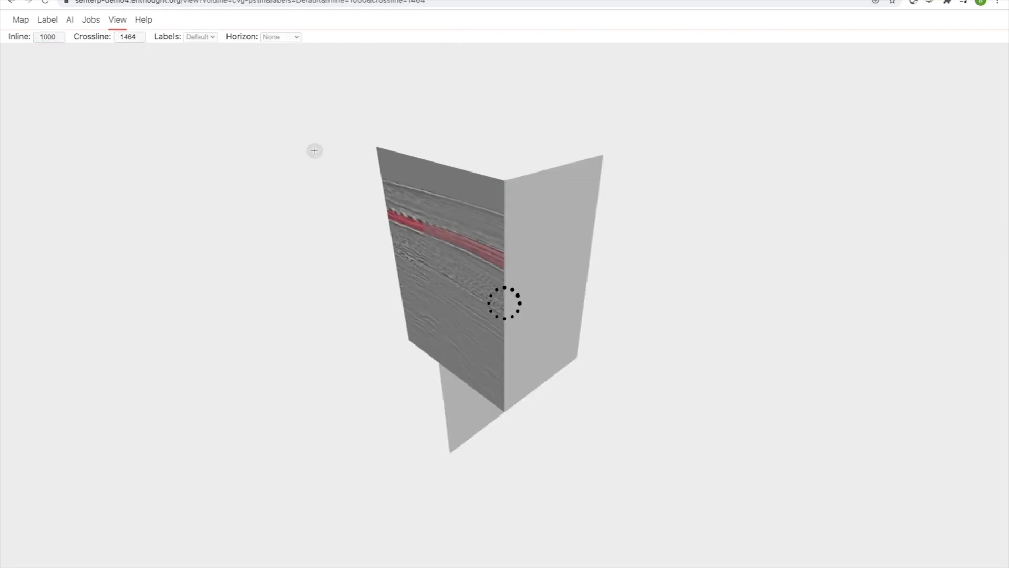
pyautogui.moveTo(536, 279)
pyautogui.mouseDown()
pyautogui.moveTo(633, 266)
pyautogui.moveTo(615, 273)
pyautogui.mouseUp()
pyautogui.moveTo(525, 226)
pyautogui.mouseDown()
pyautogui.moveTo(597, 219)
pyautogui.moveTo(588, 237)
pyautogui.mouseUp()
pyautogui.scroll(10, 511, 197)
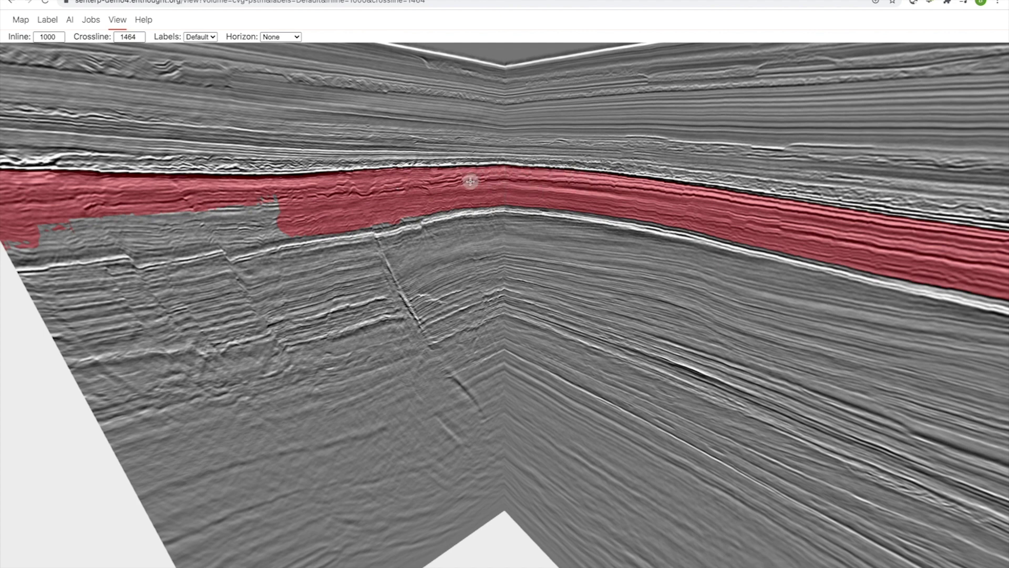
# Step: Merge the inline 1100 prediction into the labels and open it in the Label editor
pyautogui.click(91, 20)
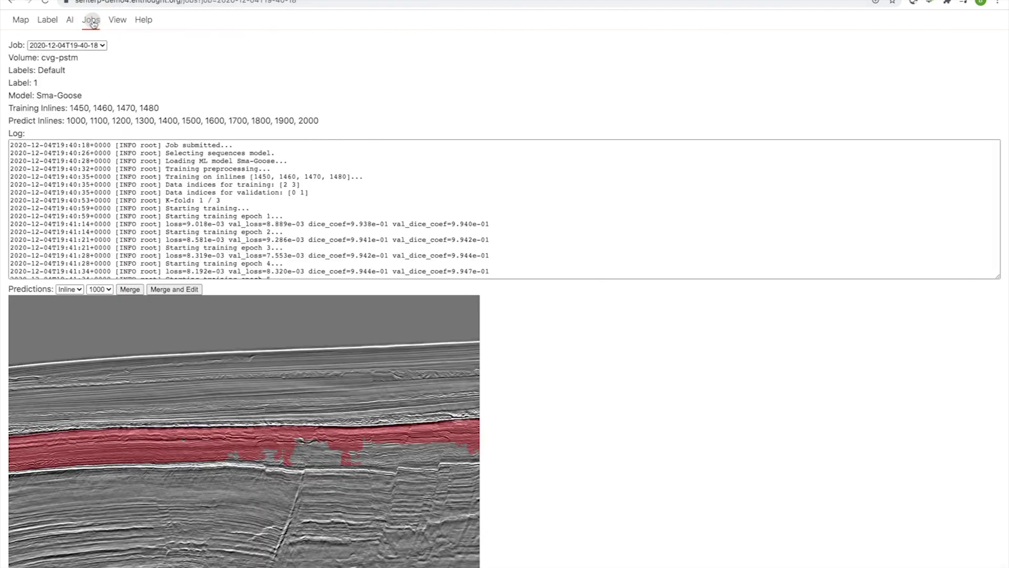
pyautogui.click(101, 289)
pyautogui.click(100, 298)
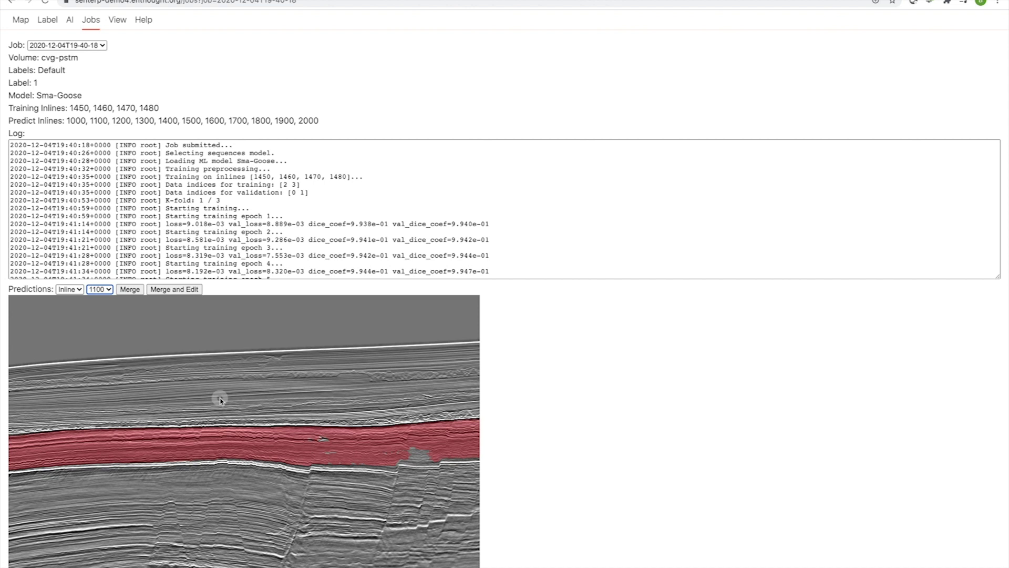
pyautogui.click(174, 290)
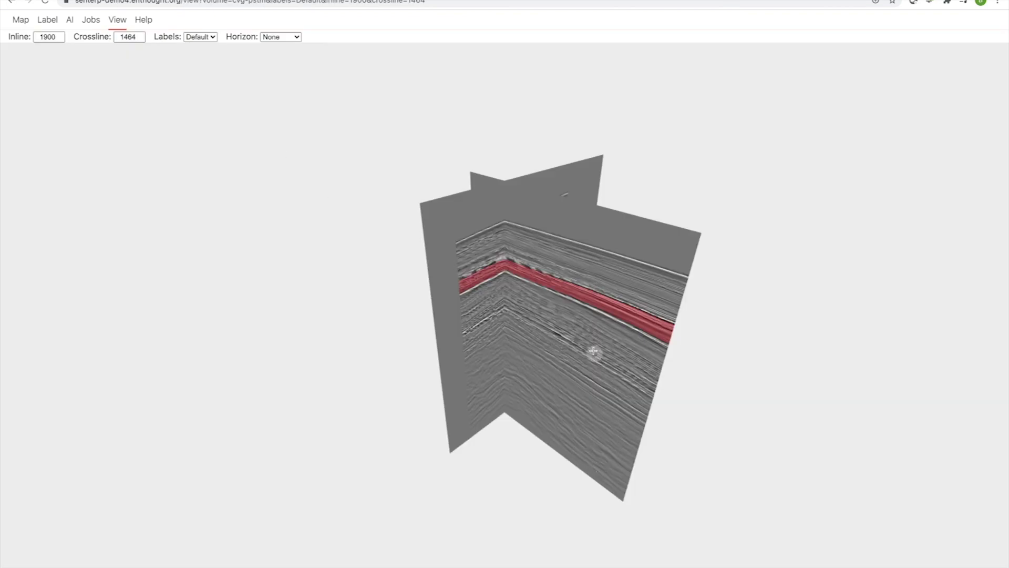
# Step: Display the Training horizon surface and rotate the 3-D view around the red horizon
pyautogui.moveTo(594, 351); pyautogui.dragTo(510, 338)
pyautogui.scroll(5, 515, 219)
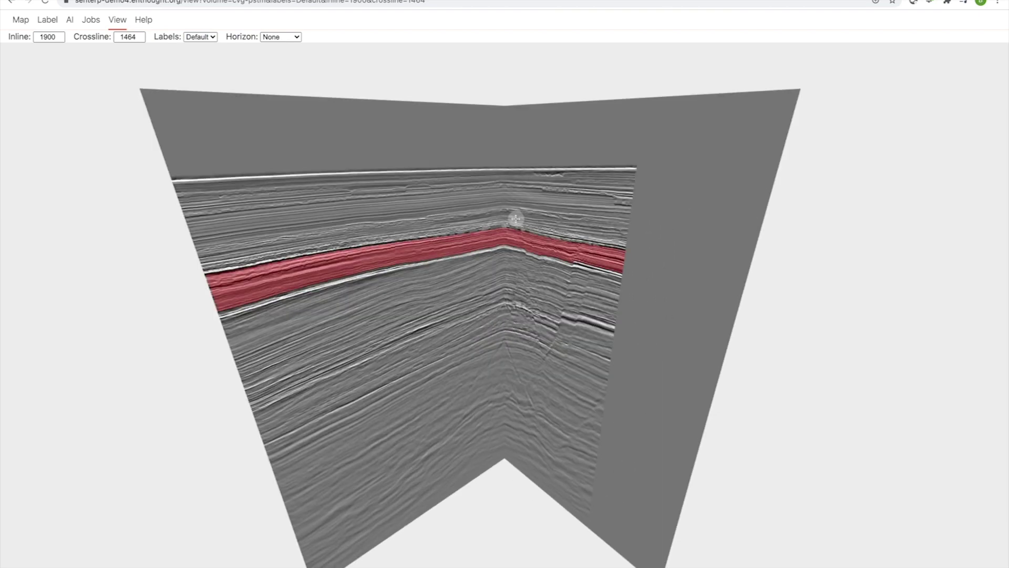
pyautogui.scroll(2, 516, 218)
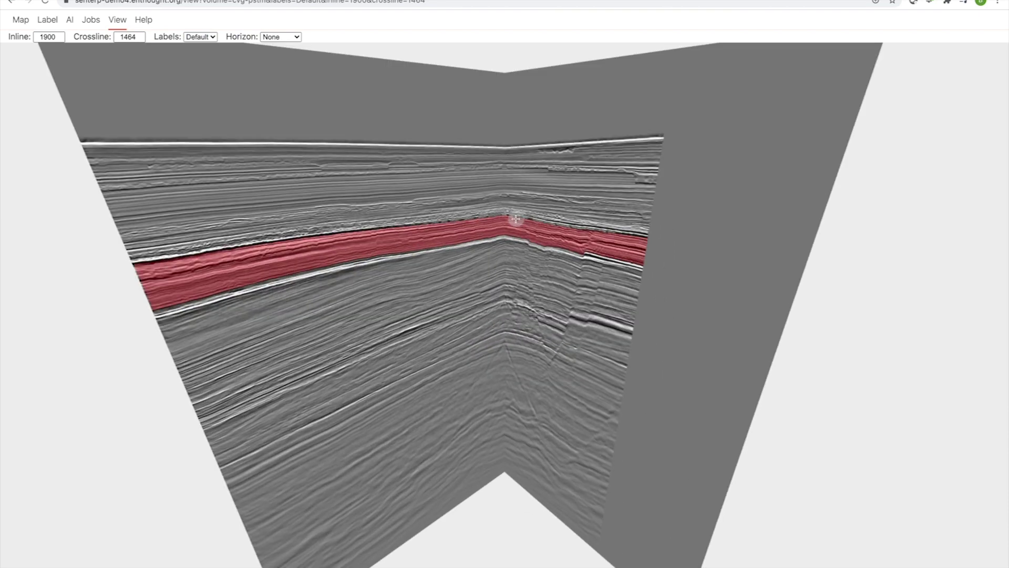
pyautogui.click(276, 36)
pyautogui.click(276, 46)
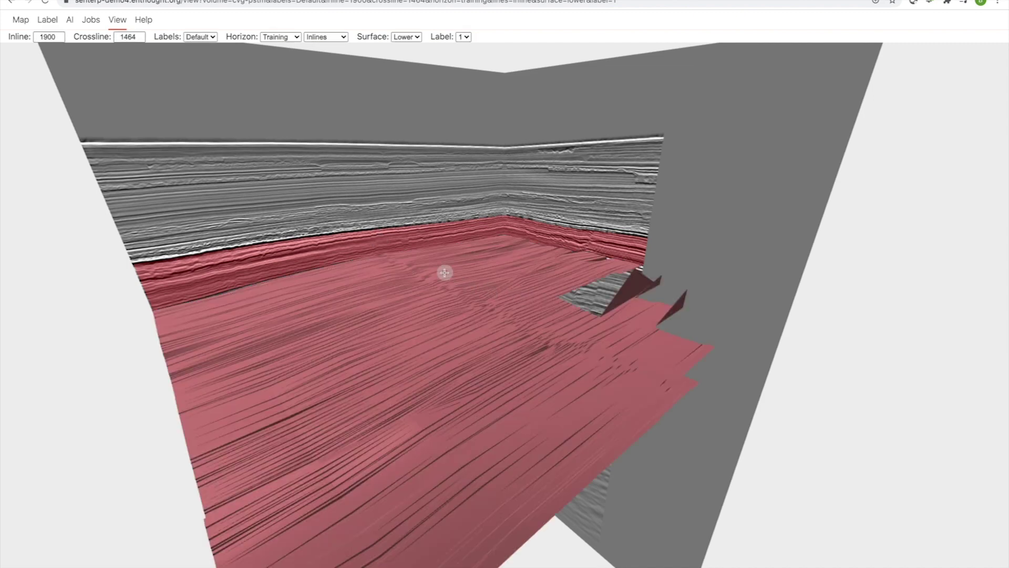
pyautogui.moveTo(445, 272); pyautogui.dragTo(465, 278)
pyautogui.moveTo(599, 220); pyautogui.dragTo(614, 292)
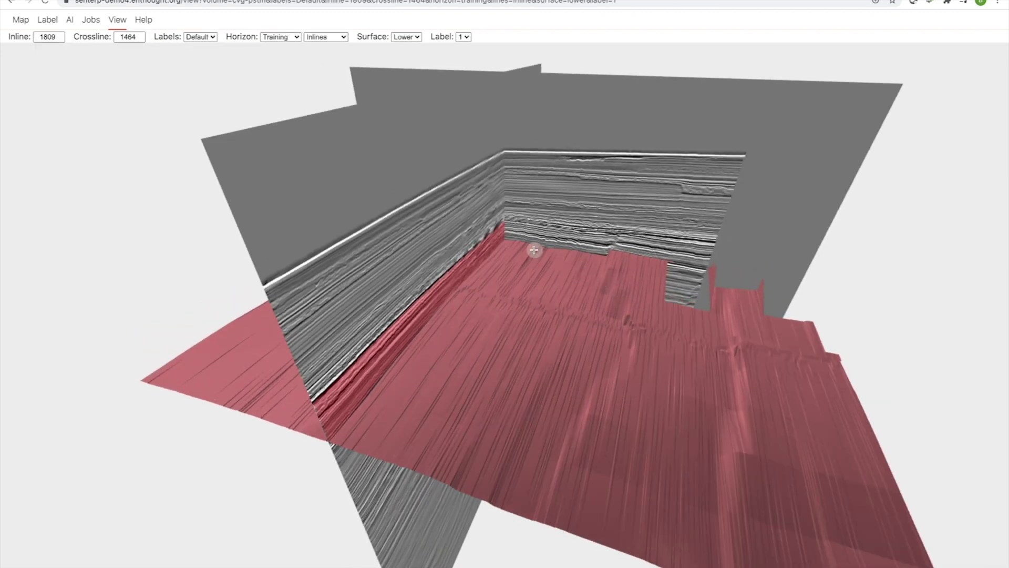
pyautogui.moveTo(736, 400); pyautogui.dragTo(788, 396)
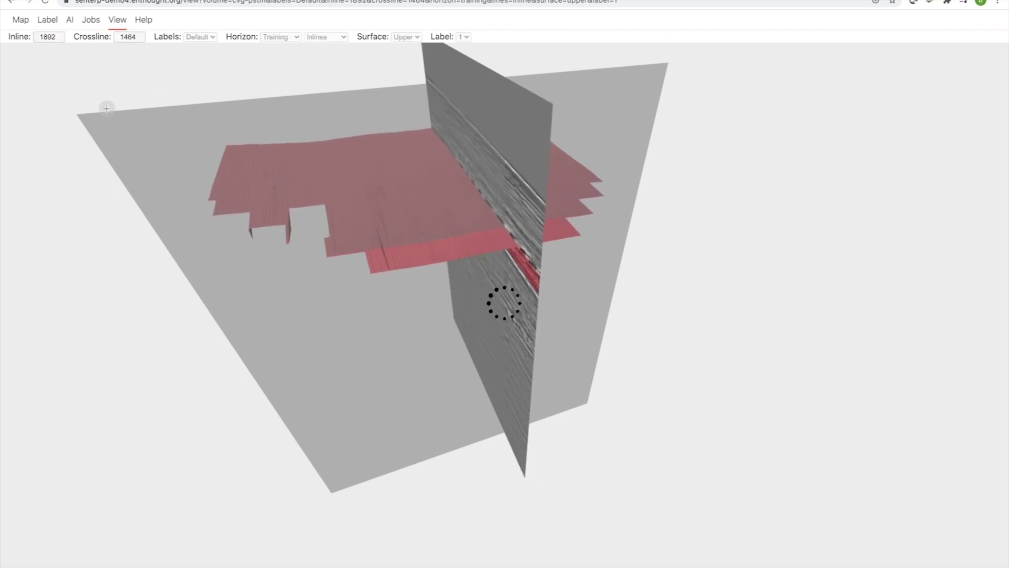
# Step: Set the inline slice back to 1900 and zoom in on the red horizon band
pyautogui.doubleClick(47, 36)
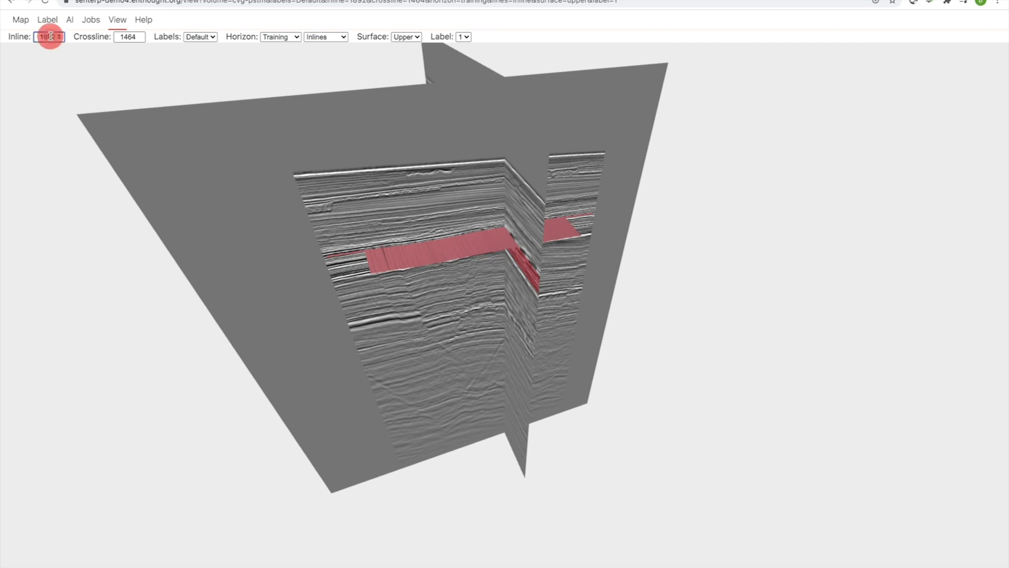
pyautogui.write('1900')
pyautogui.press('Return')
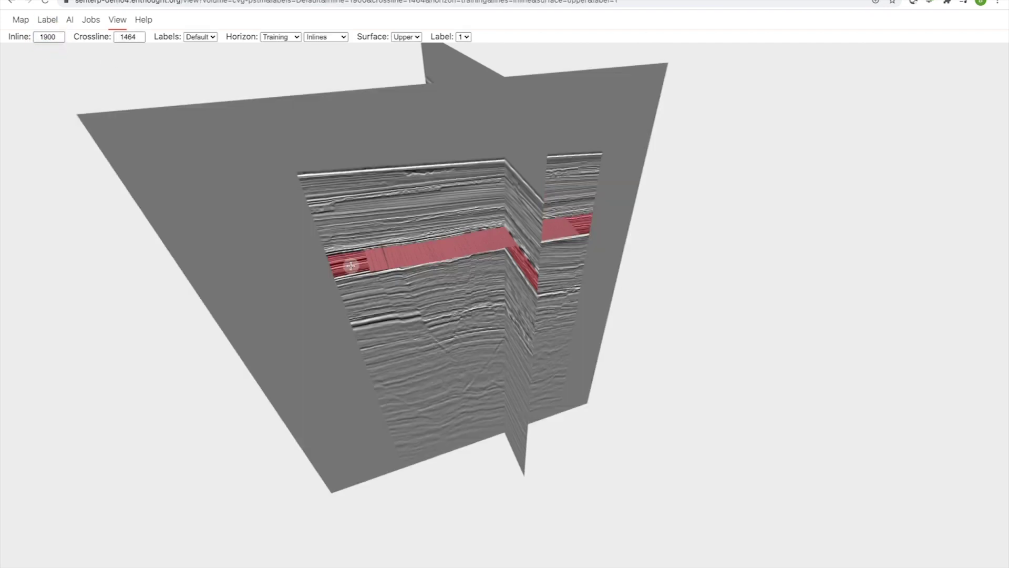
pyautogui.scroll(5, 442, 248)
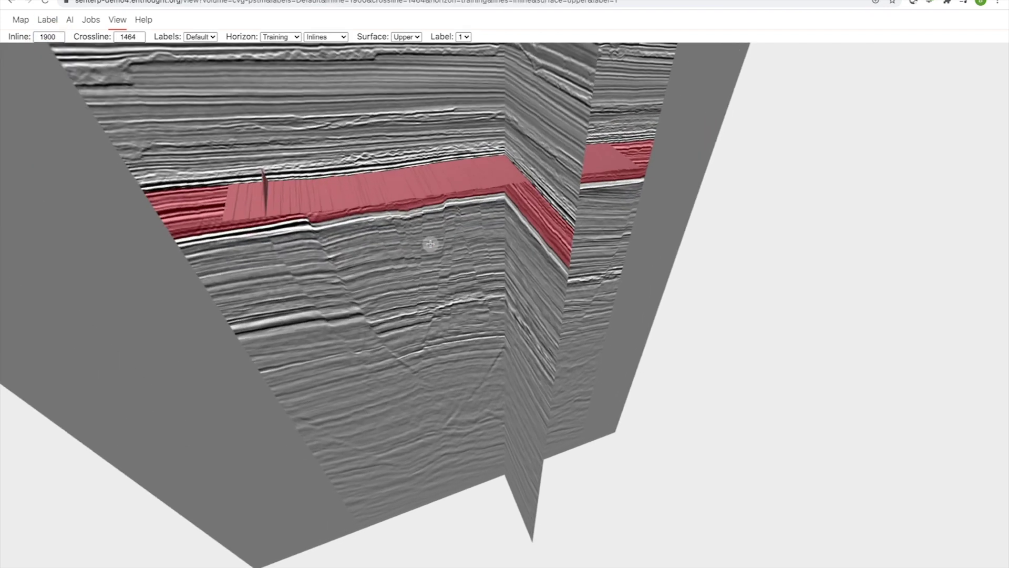
pyautogui.moveTo(405, 205); pyautogui.dragTo(424, 196)
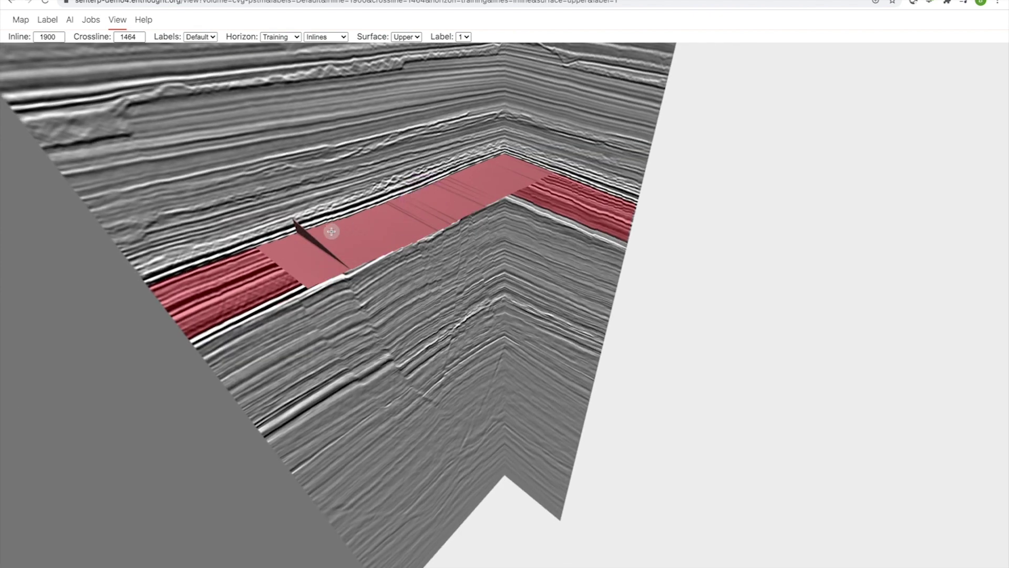
pyautogui.click(47, 20)
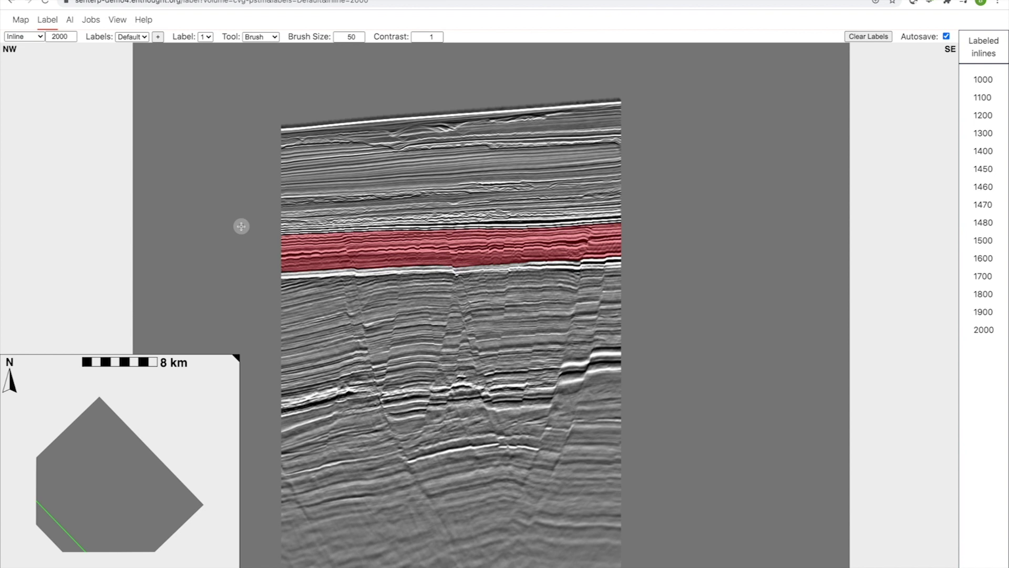
# Step: Load inline 1900 in the section view, zoom in, and brush its red formation label
pyautogui.doubleClick(58, 36)
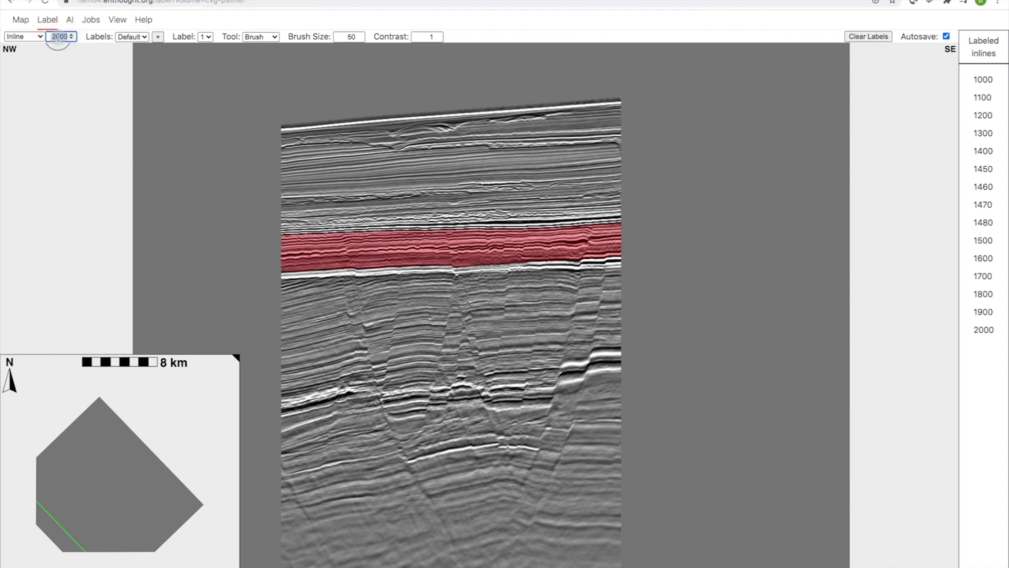
pyautogui.write('19')
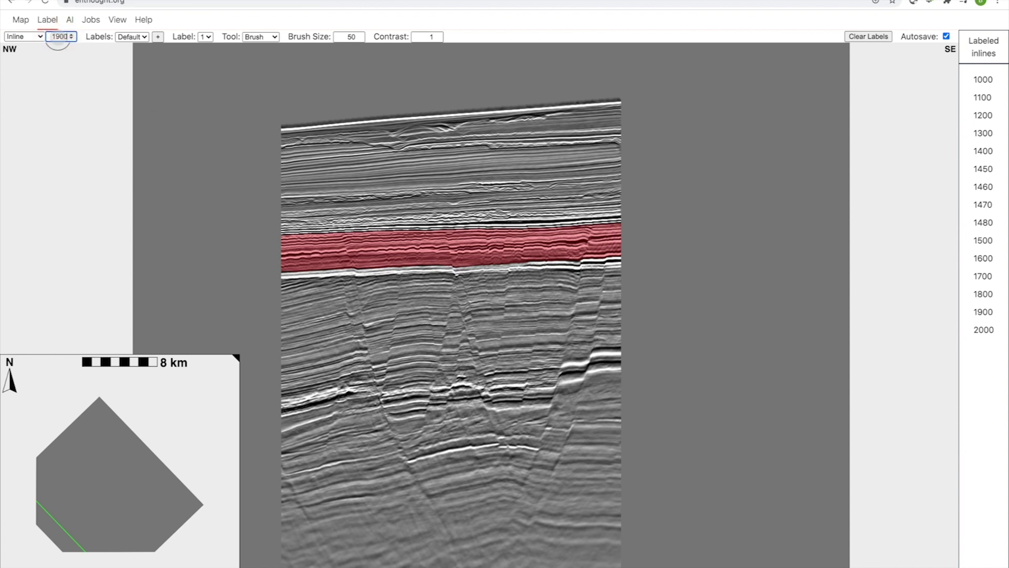
pyautogui.press('Return')
pyautogui.scroll(5, 591, 209)
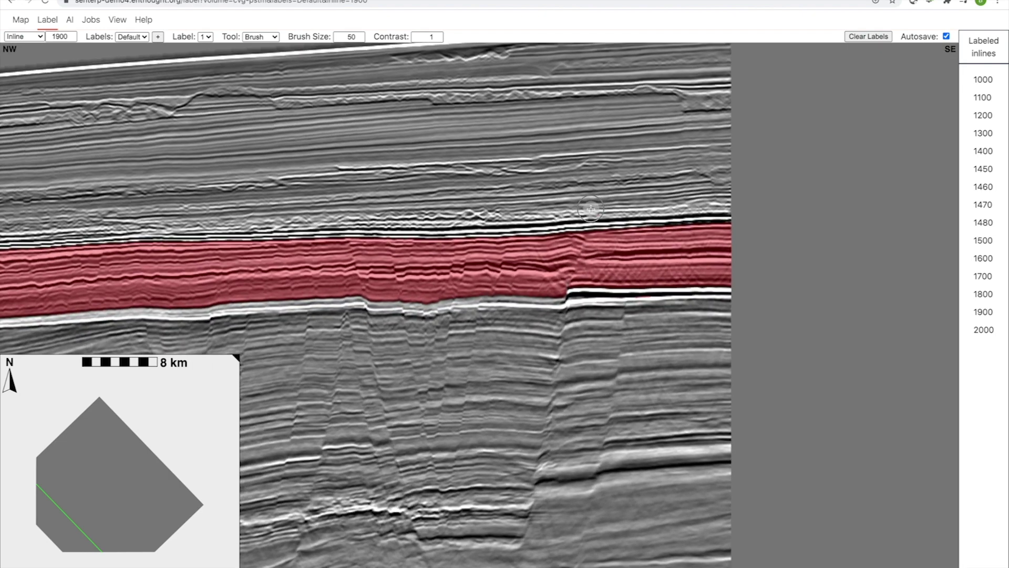
pyautogui.scroll(3, 591, 208)
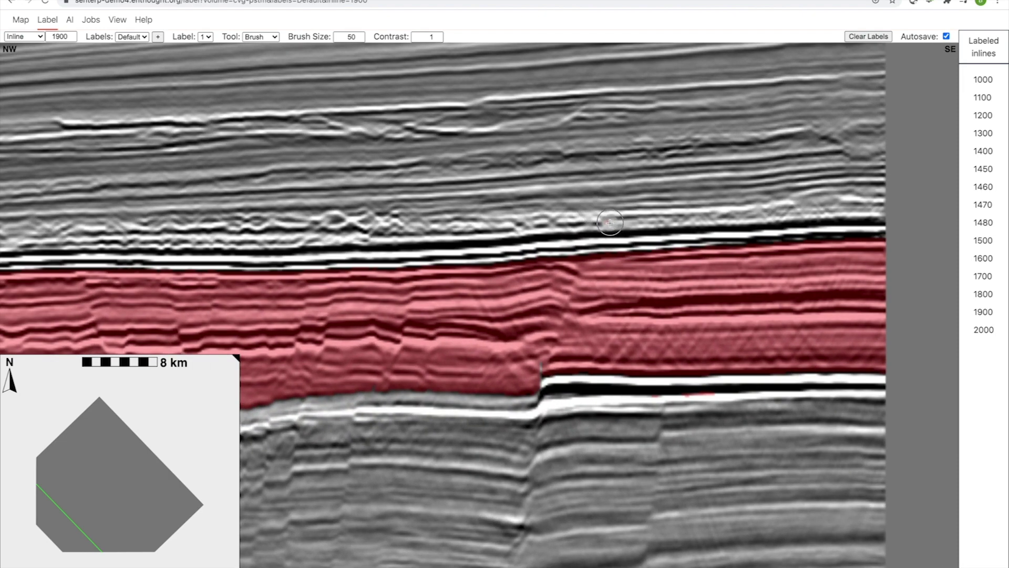
pyautogui.moveTo(609, 223)
pyautogui.mouseDown()
pyautogui.moveTo(597, 221)
pyautogui.moveTo(610, 220)
pyautogui.mouseUp()
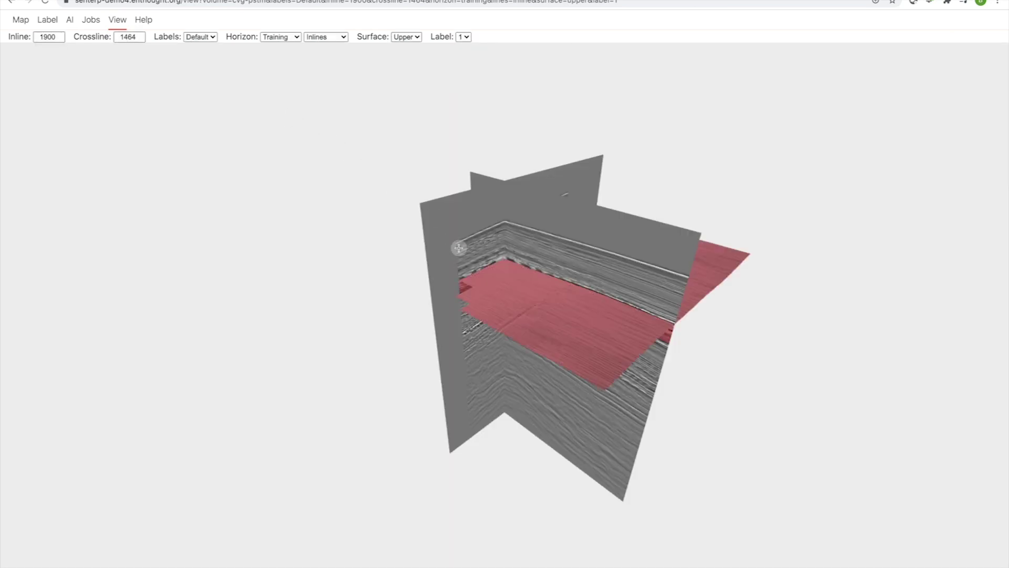
pyautogui.moveTo(508, 282); pyautogui.dragTo(361, 302)
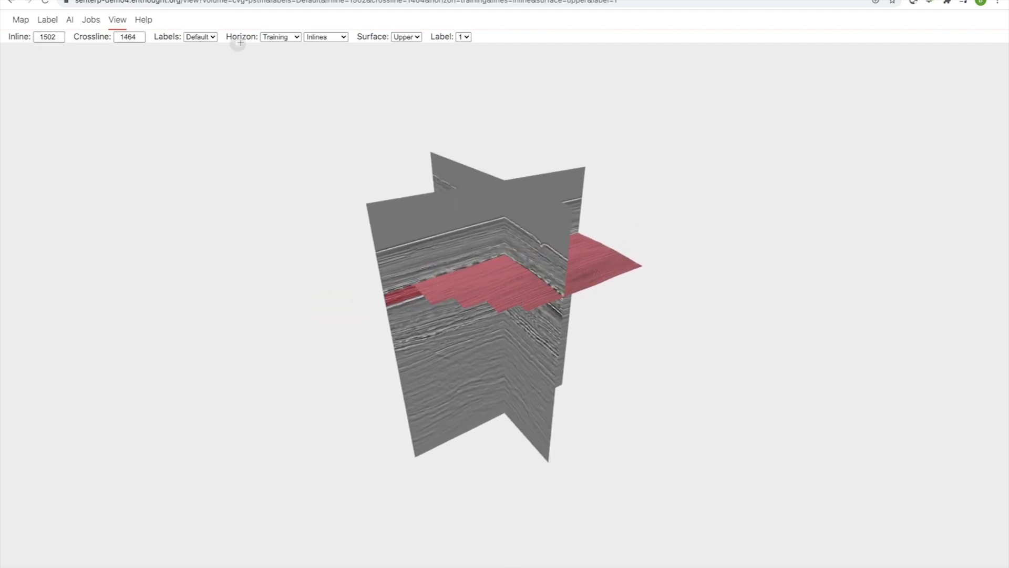
pyautogui.click(295, 38)
pyautogui.click(291, 38)
pyautogui.click(404, 37)
pyautogui.click(405, 46)
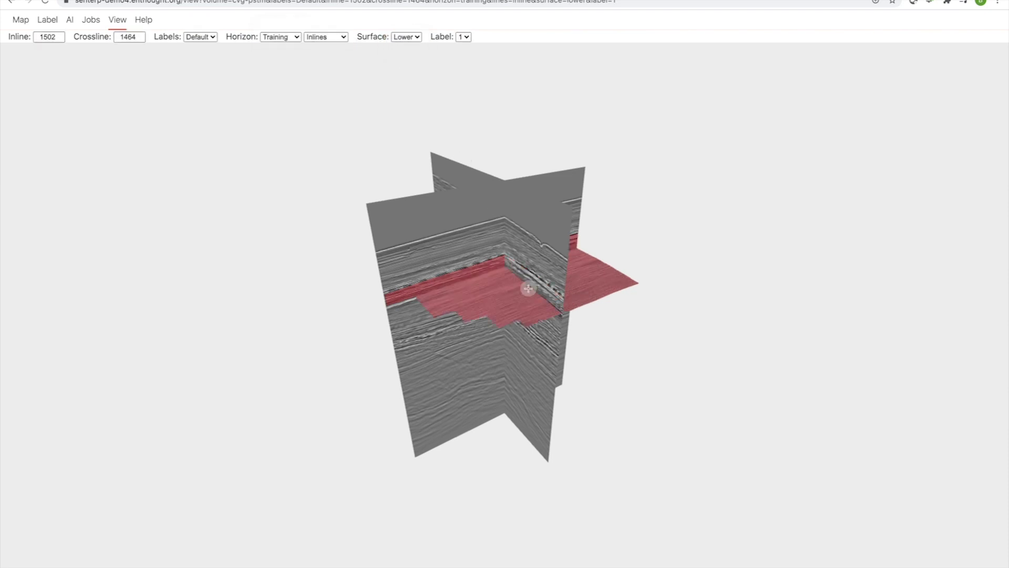
pyautogui.moveTo(515, 305); pyautogui.dragTo(645, 303)
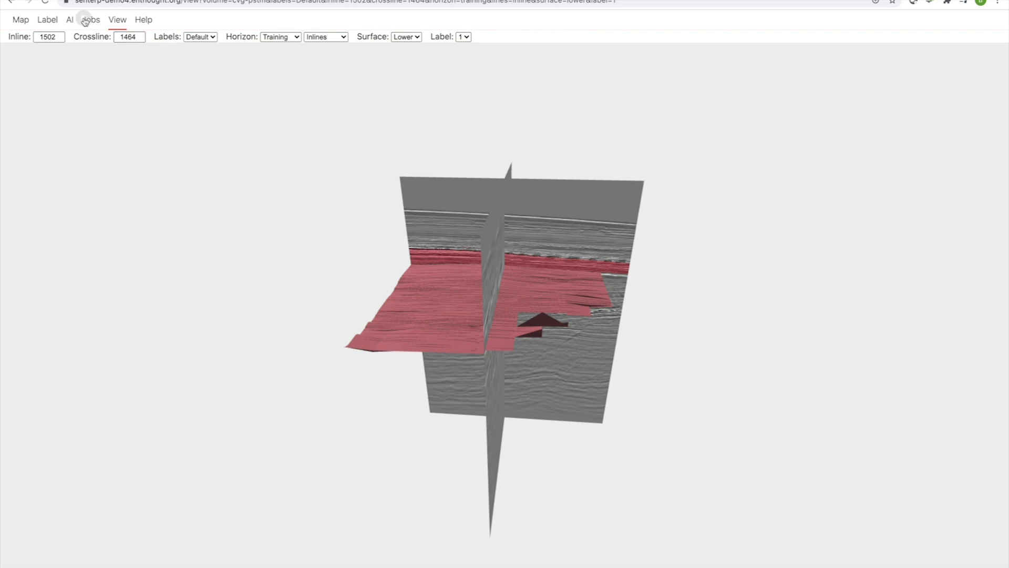
pyautogui.click(47, 20)
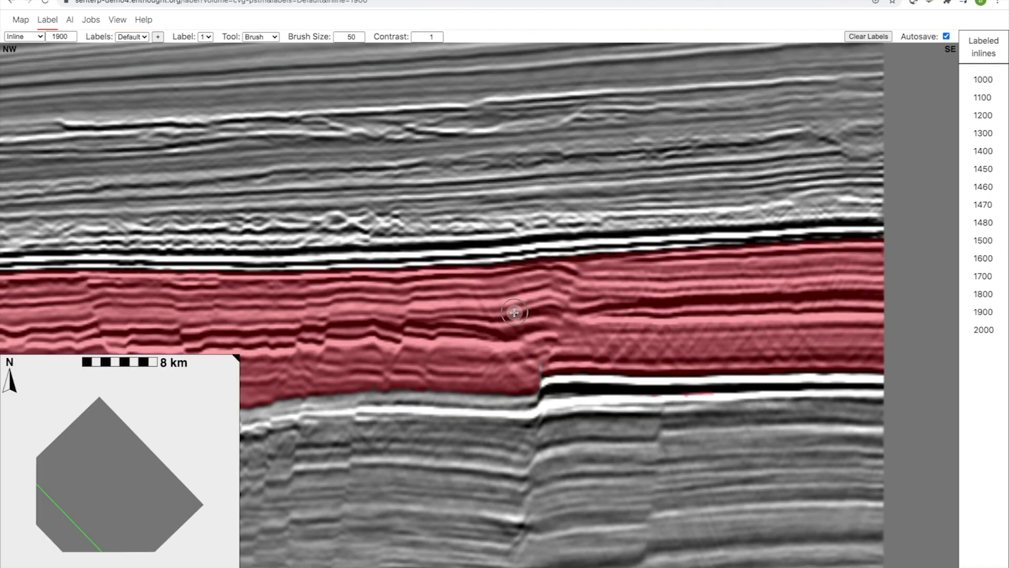
pyautogui.scroll(-5, 515, 311)
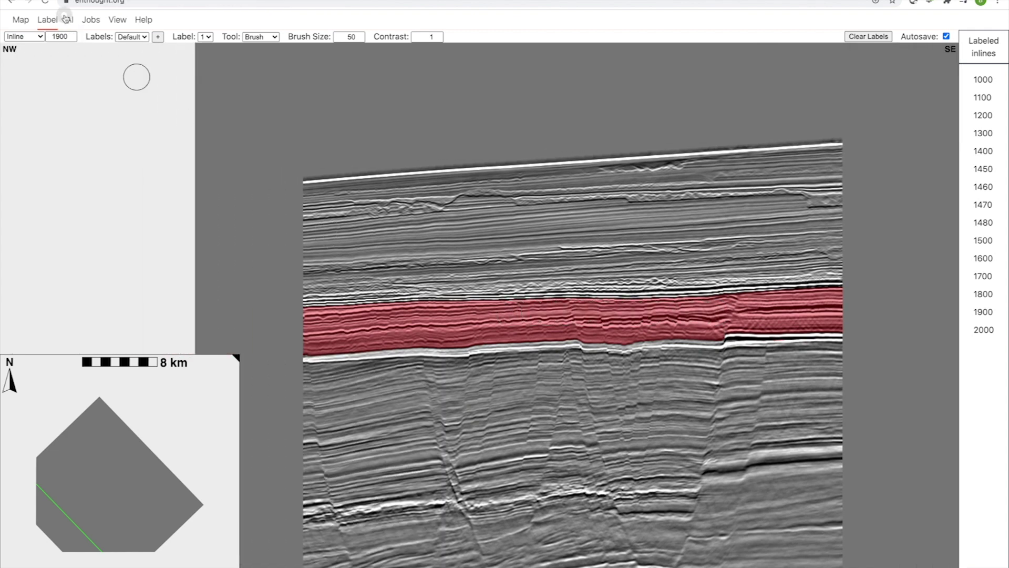
# Step: Keep Sma-Goose as the model, reset training to the labelled inlines, and edit the prediction Min, Max and Step
pyautogui.click(71, 20)
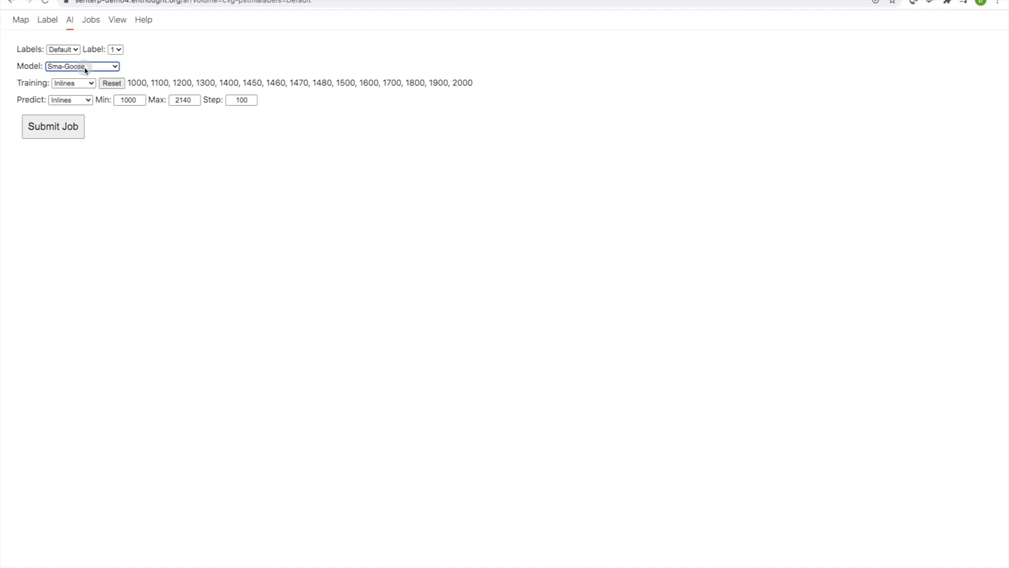
pyautogui.click(85, 69)
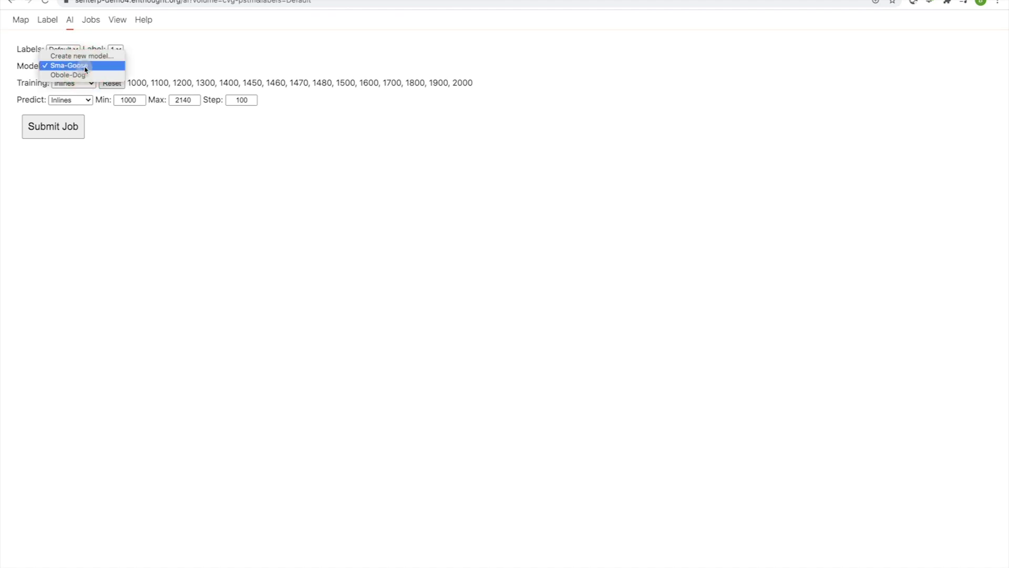
pyautogui.click(92, 68)
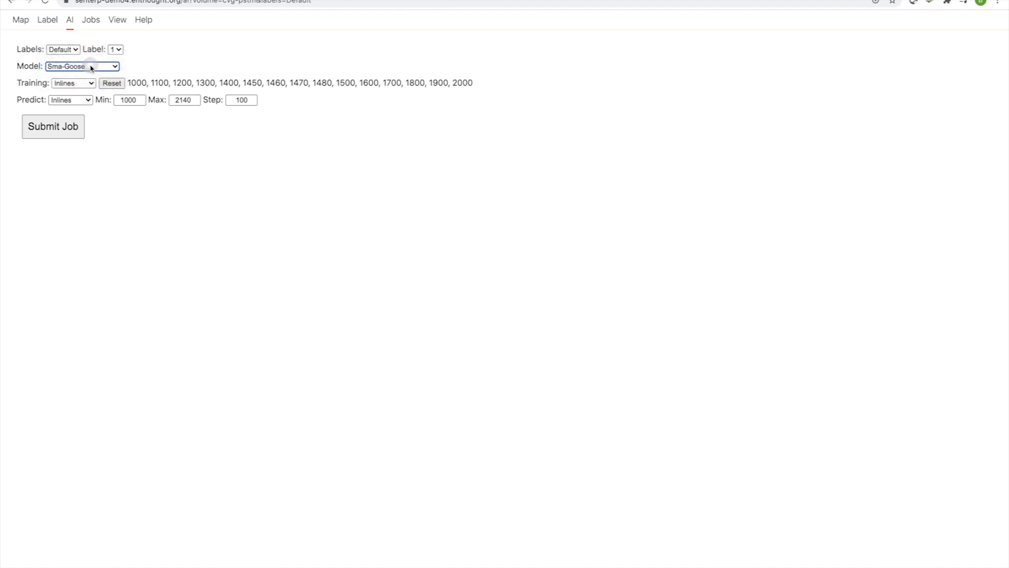
pyautogui.click(112, 87)
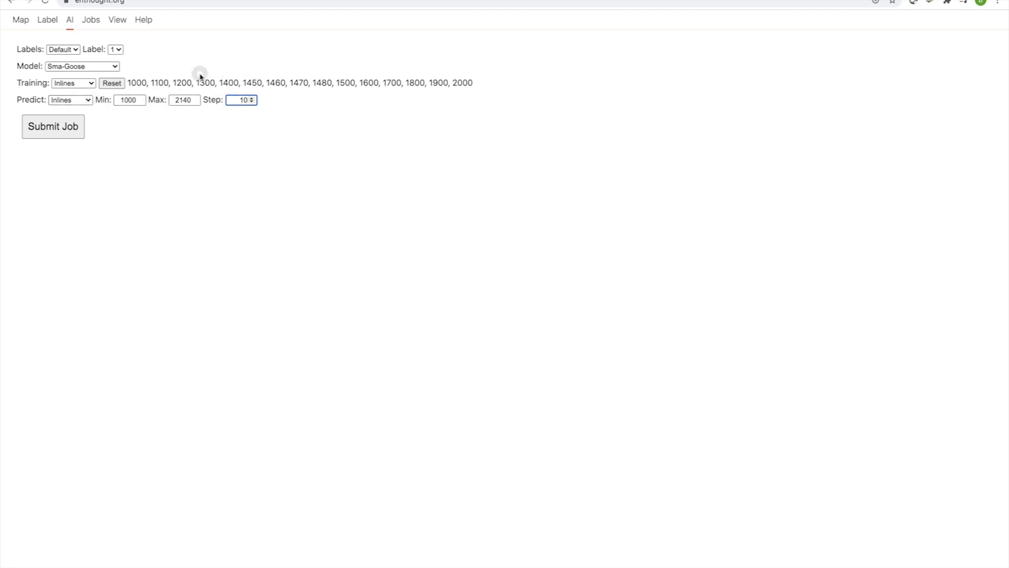
pyautogui.doubleClick(127, 100)
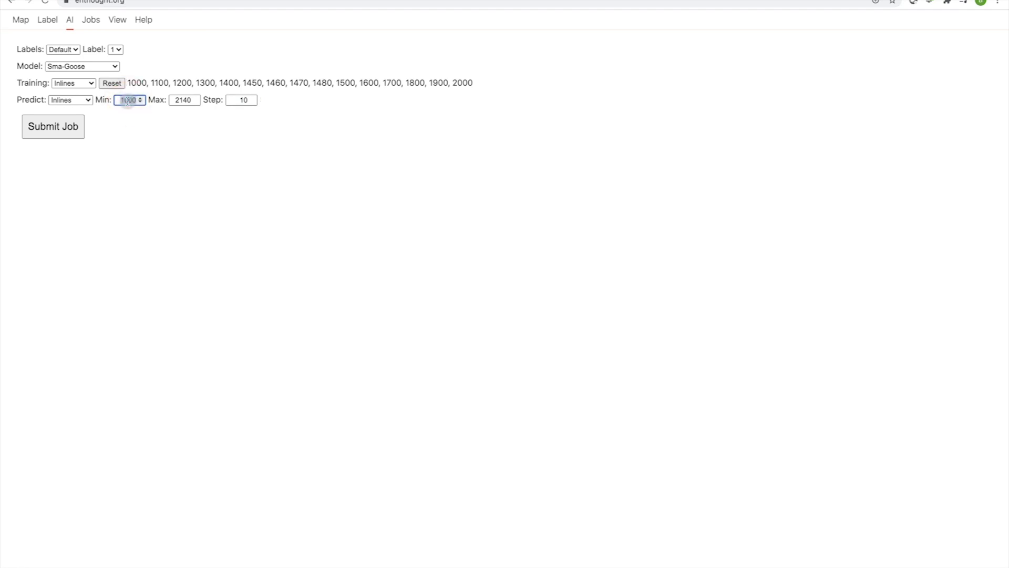
pyautogui.doubleClick(180, 100)
pyautogui.doubleClick(243, 100)
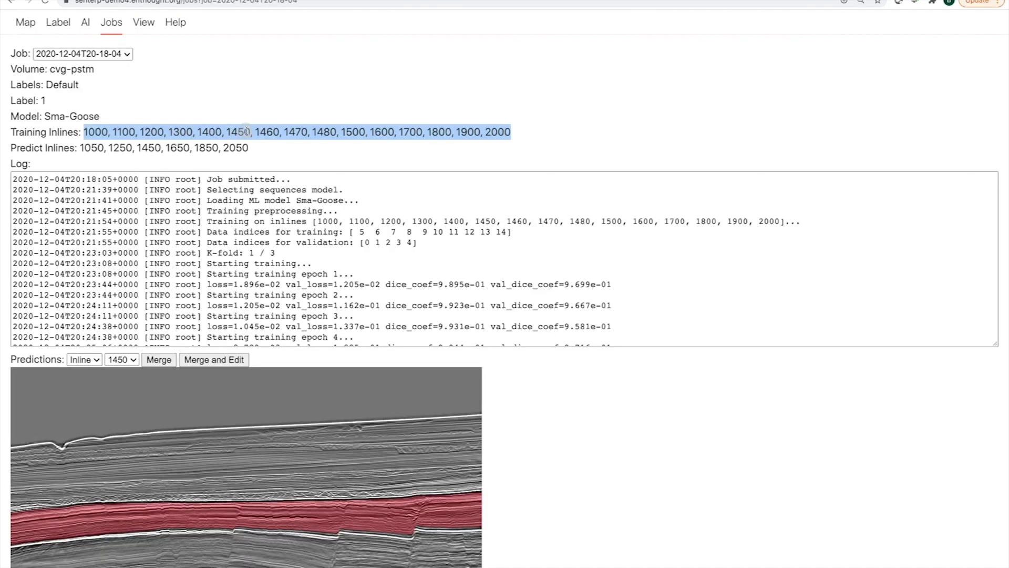
pyautogui.click(247, 131)
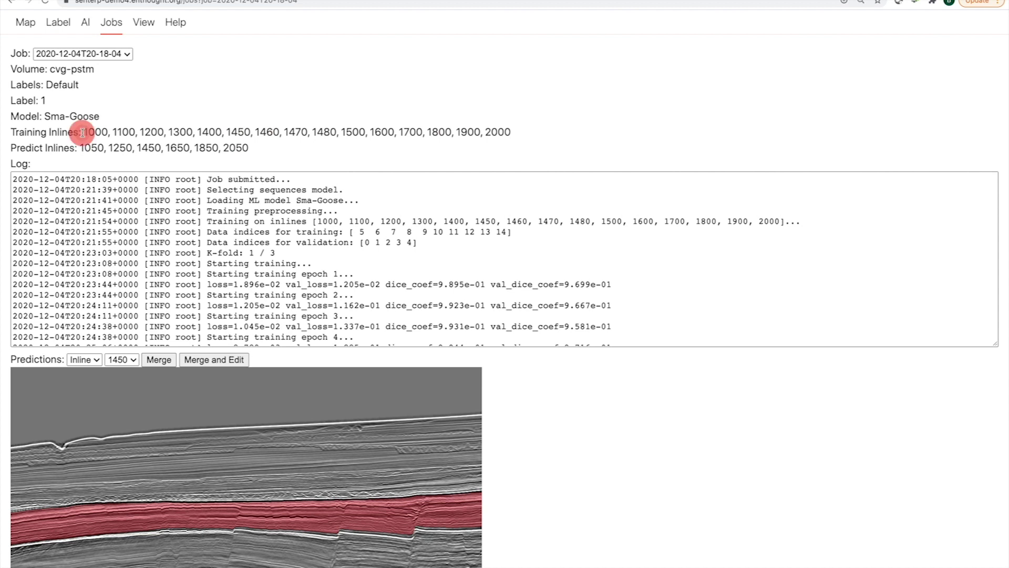
pyautogui.moveTo(83, 132); pyautogui.dragTo(523, 132)
pyautogui.click(322, 135)
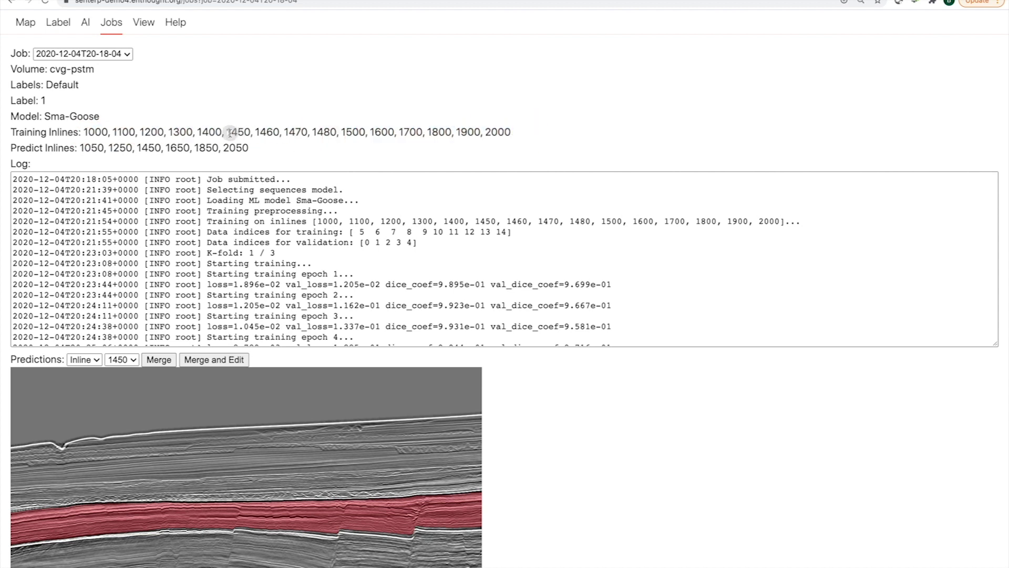
pyautogui.moveTo(232, 132); pyautogui.dragTo(308, 136)
pyautogui.click(307, 136)
pyautogui.doubleClick(336, 132)
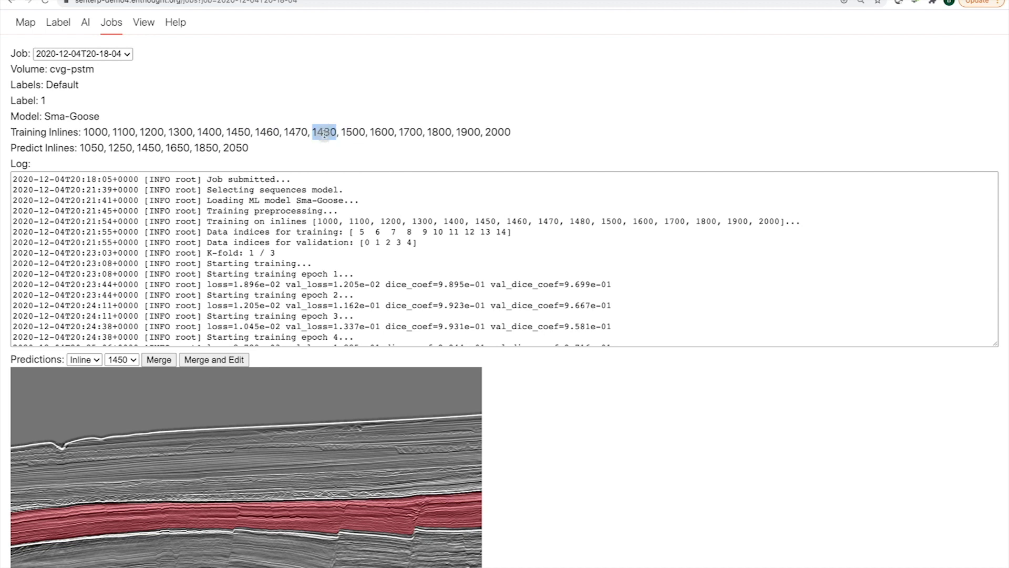
pyautogui.doubleClick(102, 133)
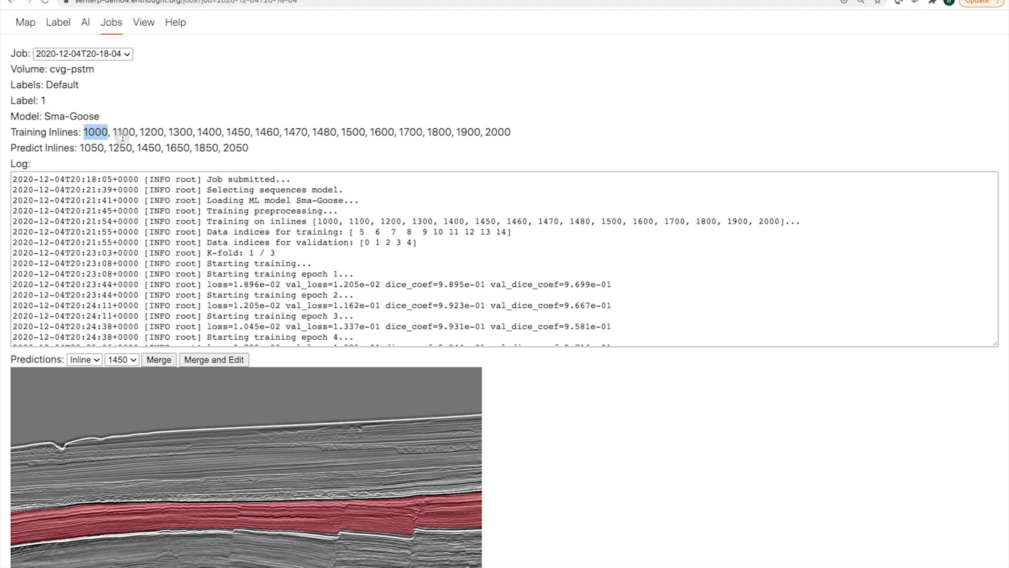
pyautogui.click(124, 136)
pyautogui.doubleClick(96, 132)
pyautogui.tripleClick(497, 134)
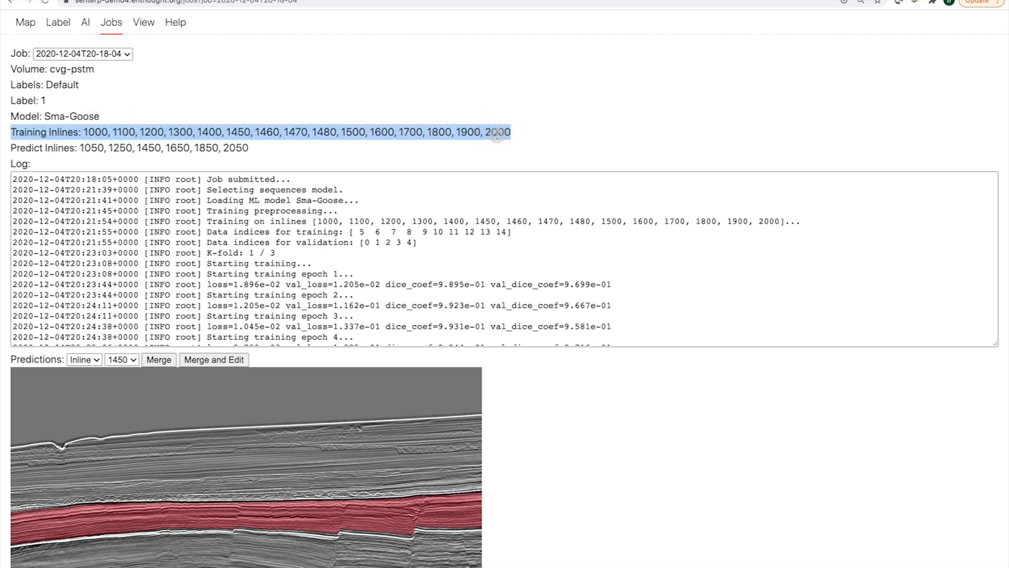
pyautogui.click(498, 134)
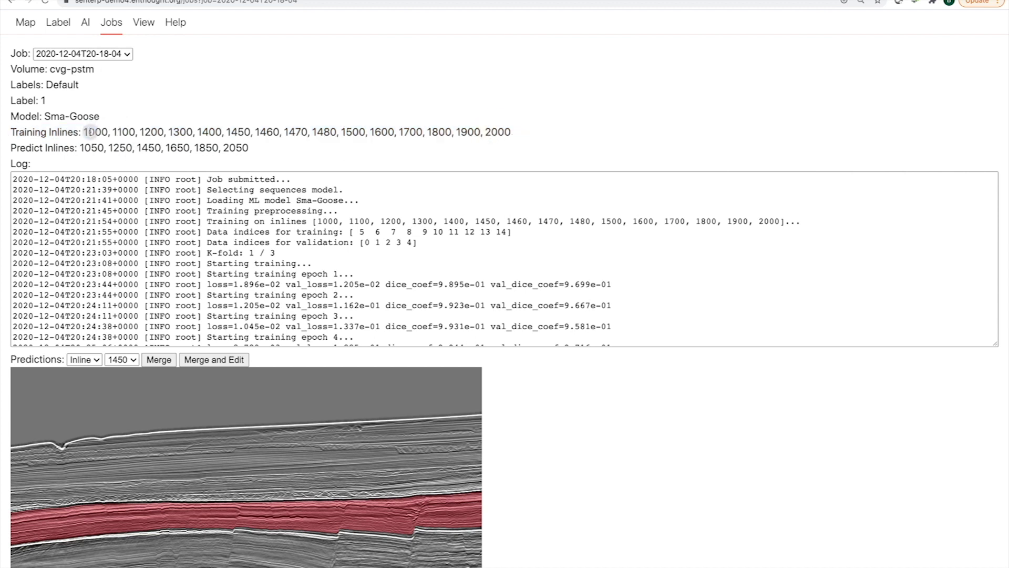
pyautogui.moveTo(90, 132); pyautogui.dragTo(317, 135)
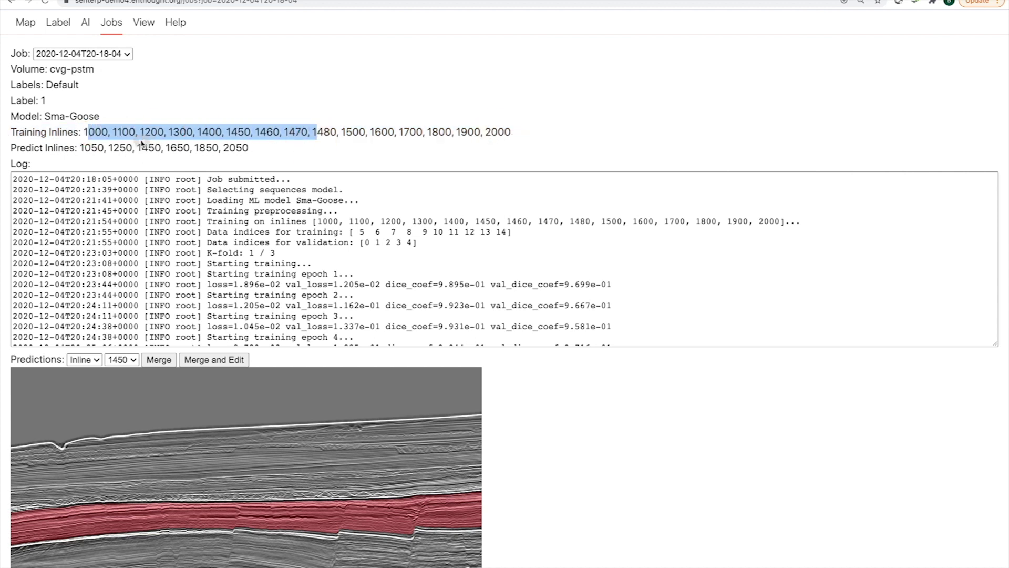
pyautogui.click(140, 142)
pyautogui.scroll(-6, 265, 159)
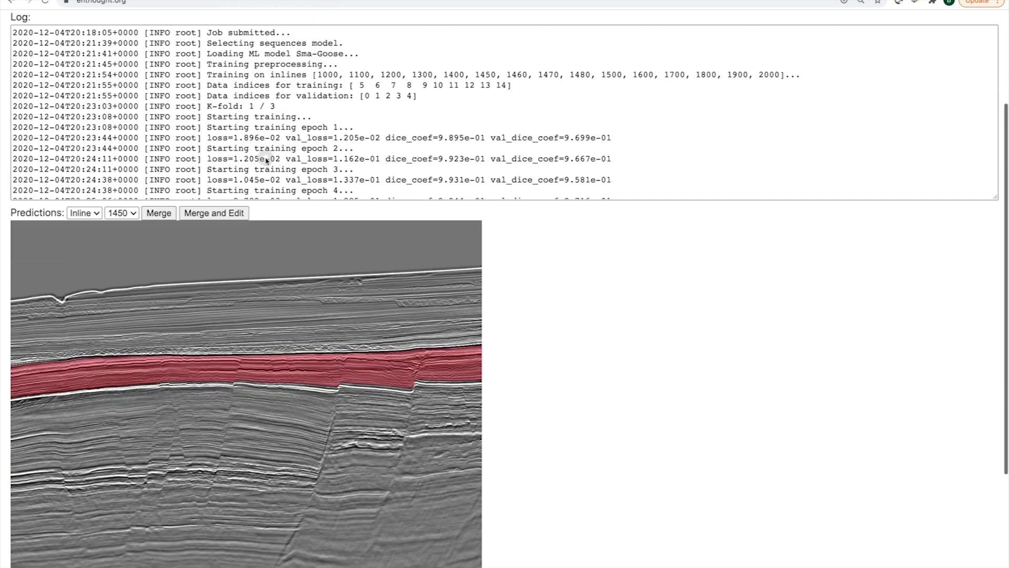
pyautogui.scroll(3, 265, 159)
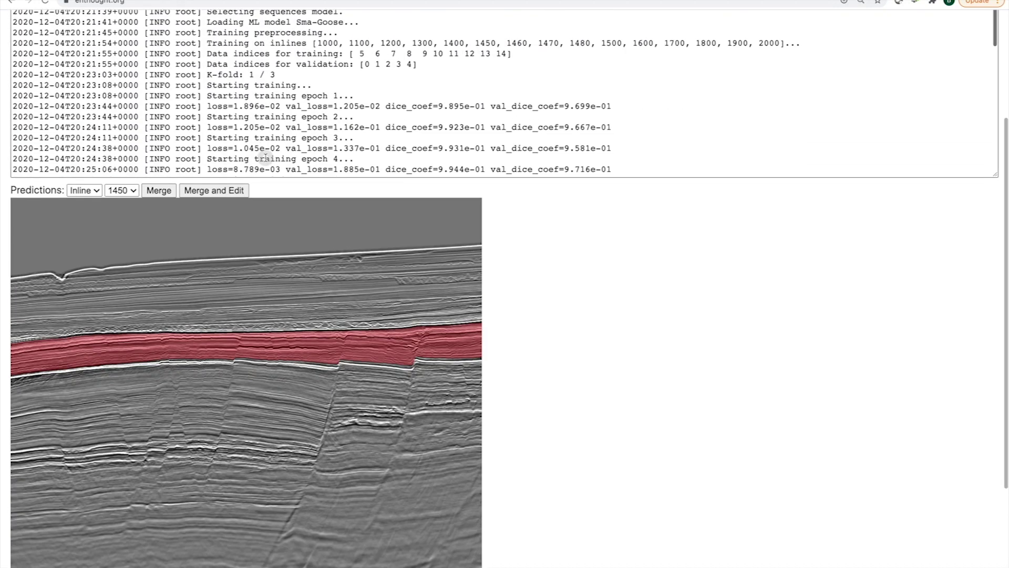
pyautogui.scroll(3, 275, 289)
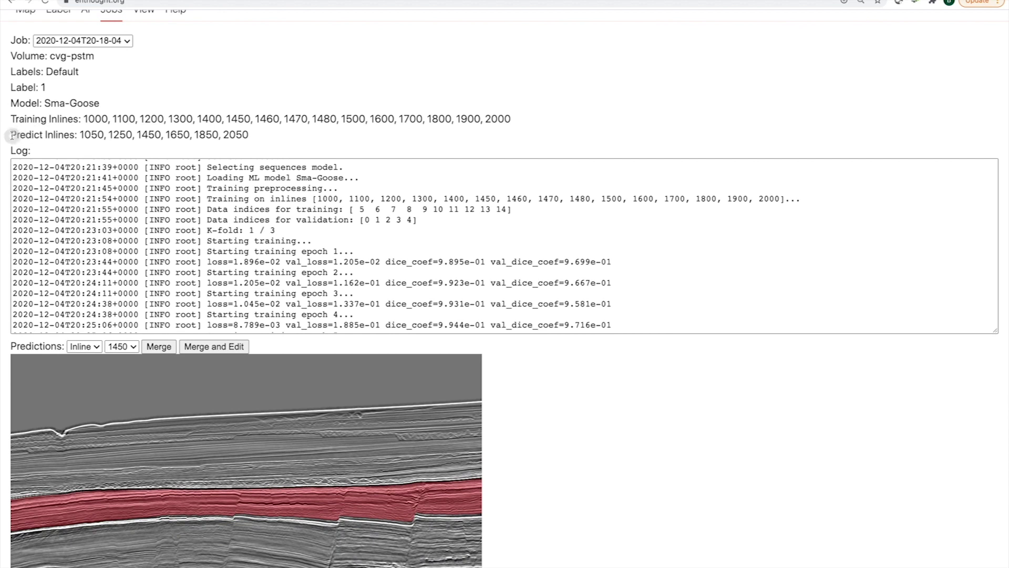
pyautogui.moveTo(11, 135); pyautogui.dragTo(257, 139)
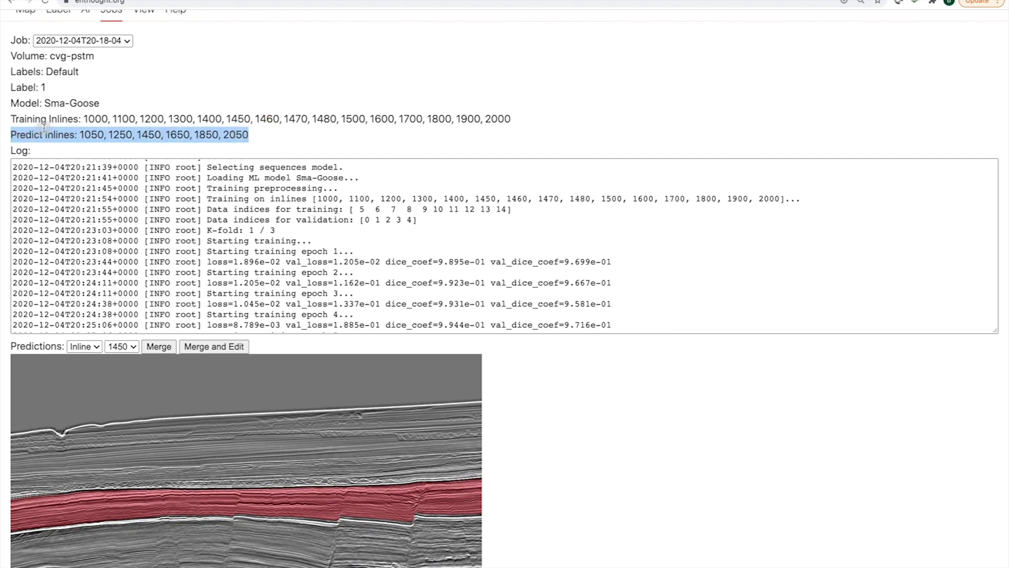
pyautogui.doubleClick(93, 135)
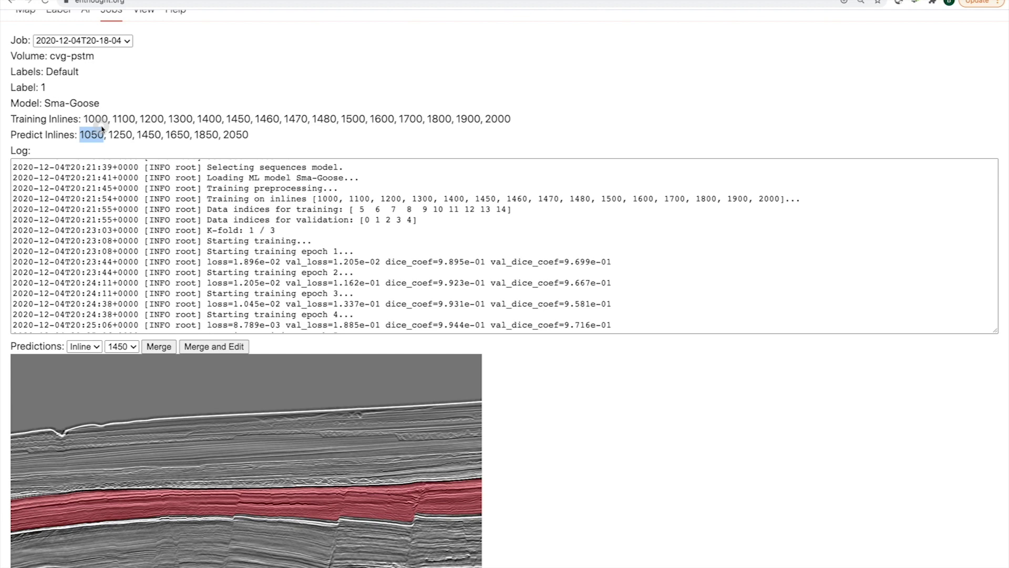
pyautogui.doubleClick(93, 135)
pyautogui.doubleClick(120, 135)
pyautogui.scroll(-2, 221, 130)
pyautogui.scroll(-1, 221, 129)
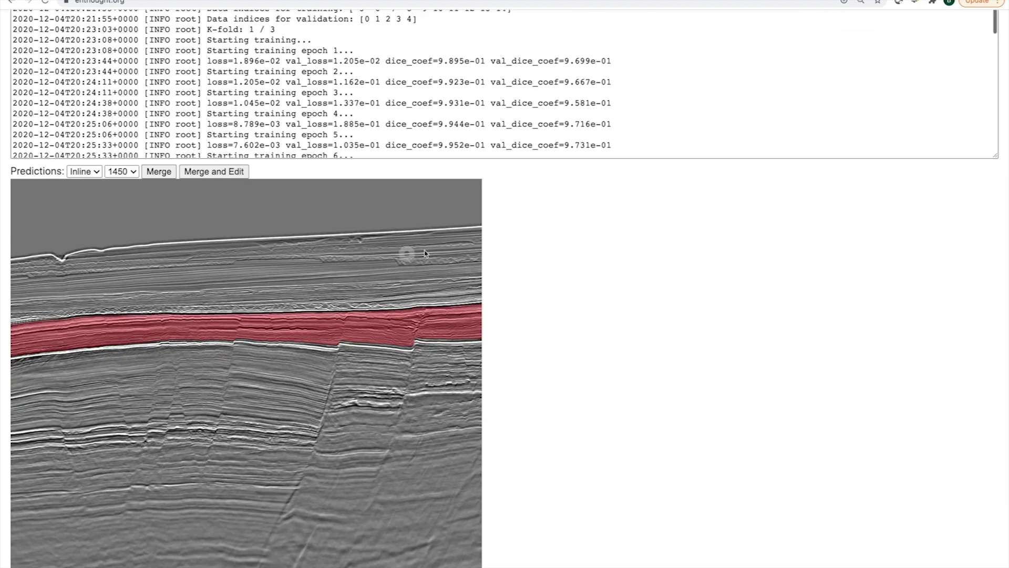
# Step: View the predictions for inlines 1050, 1250, 1650 and 2050 in turn
pyautogui.click(121, 172)
pyautogui.click(122, 148)
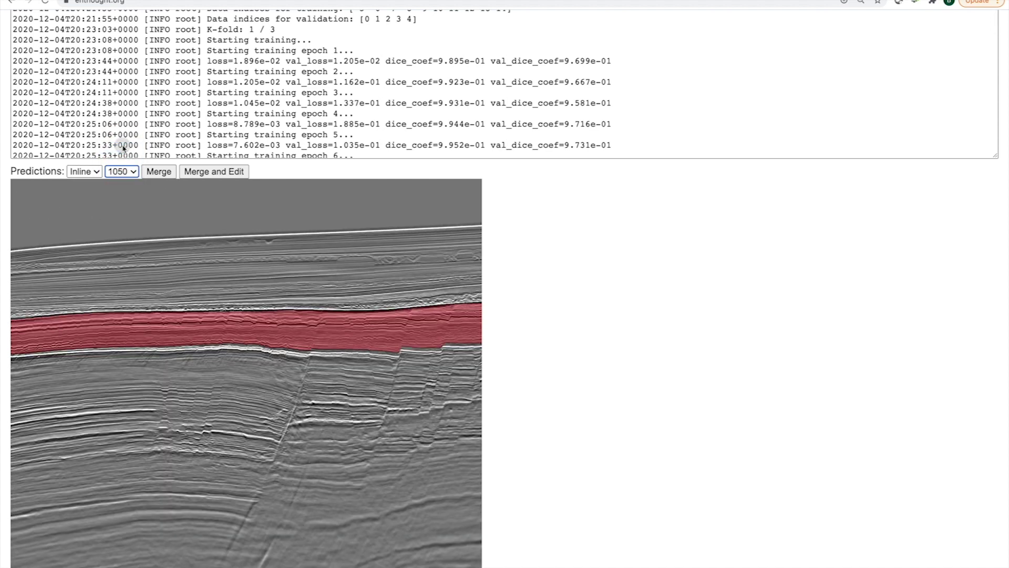
pyautogui.click(122, 173)
pyautogui.click(122, 192)
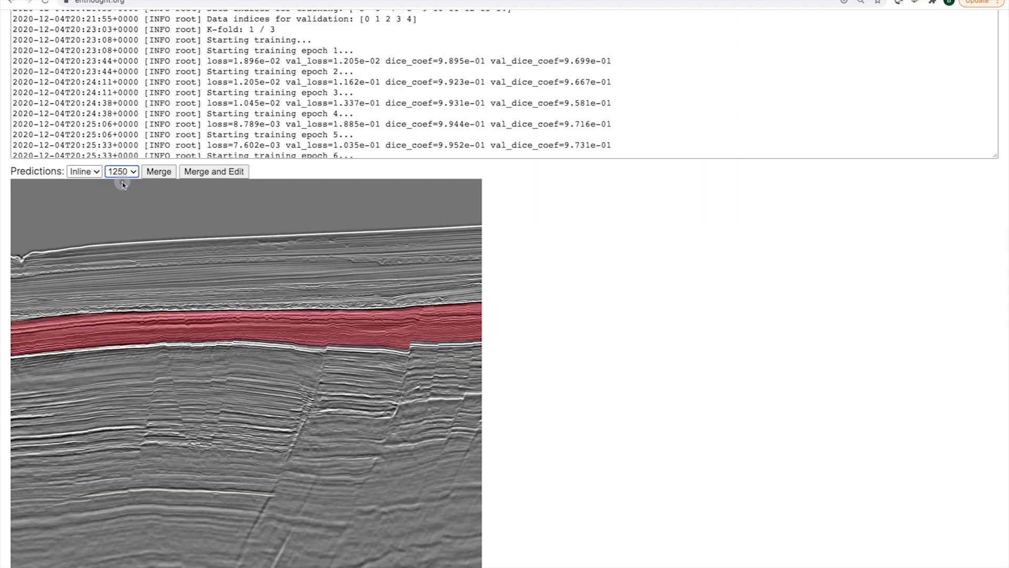
pyautogui.click(131, 174)
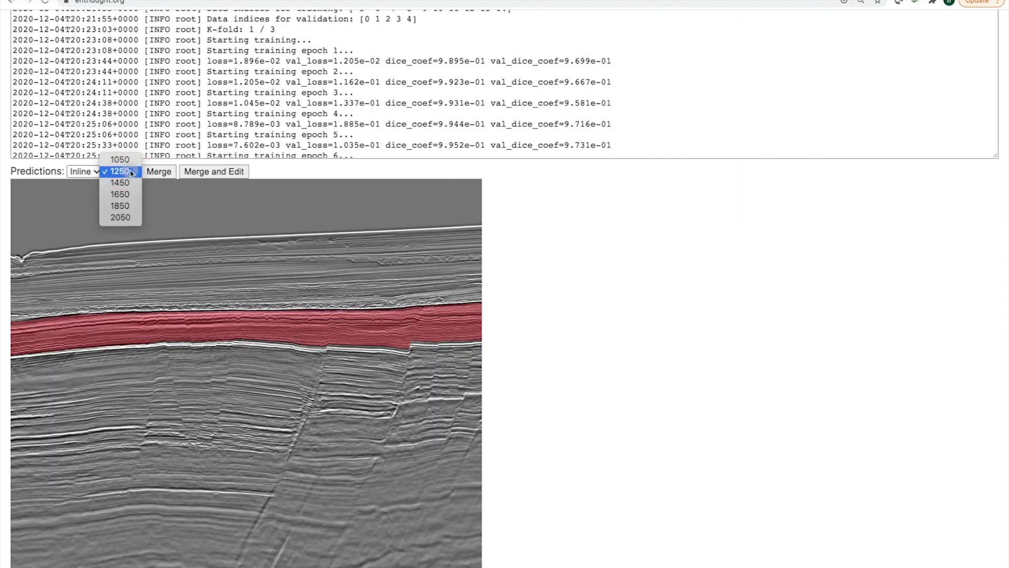
pyautogui.click(126, 196)
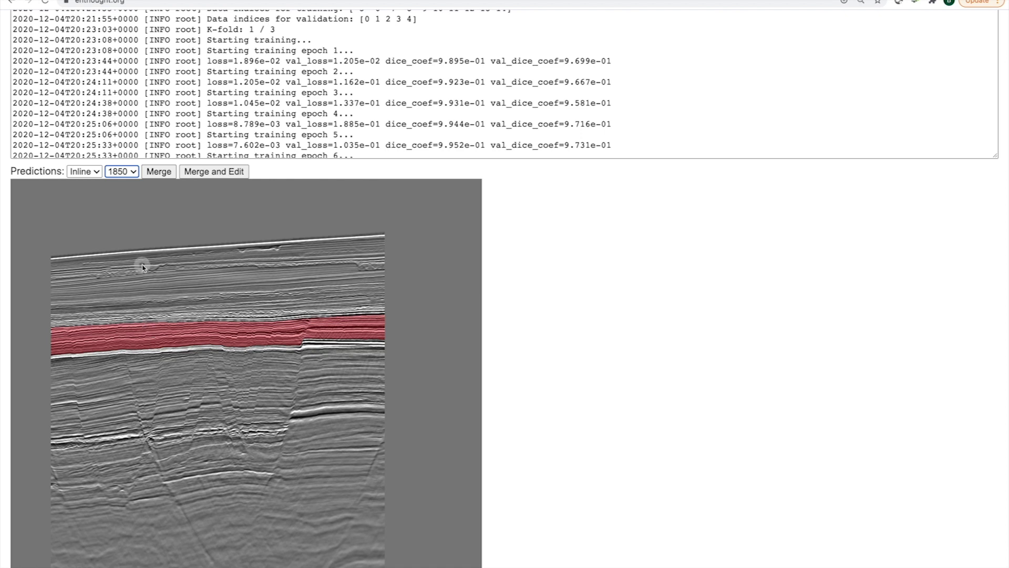
pyautogui.click(122, 172)
pyautogui.click(129, 183)
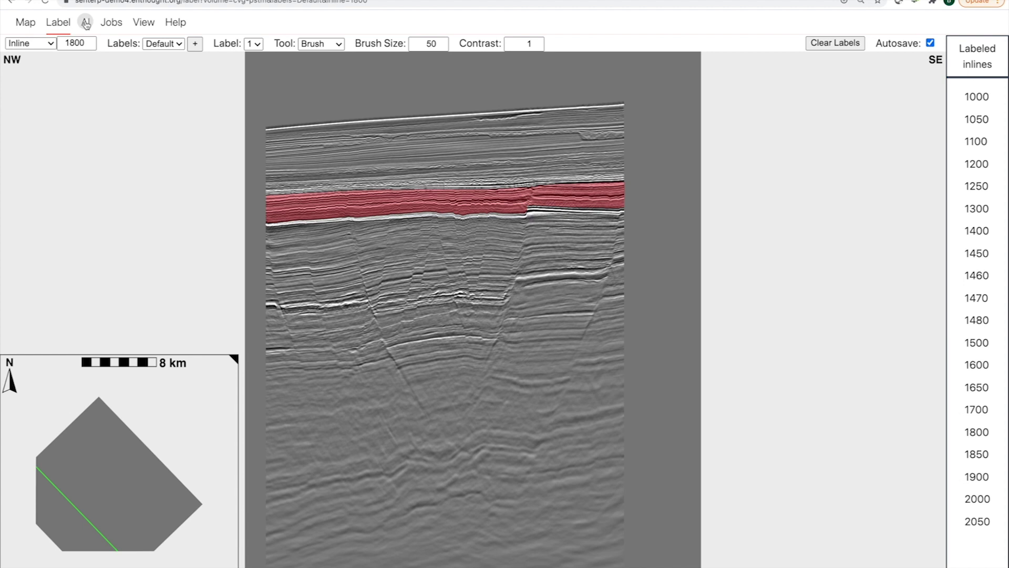
# Step: On the AI page, remove every inline, ending with 2050, from the Training list
pyautogui.click(86, 23)
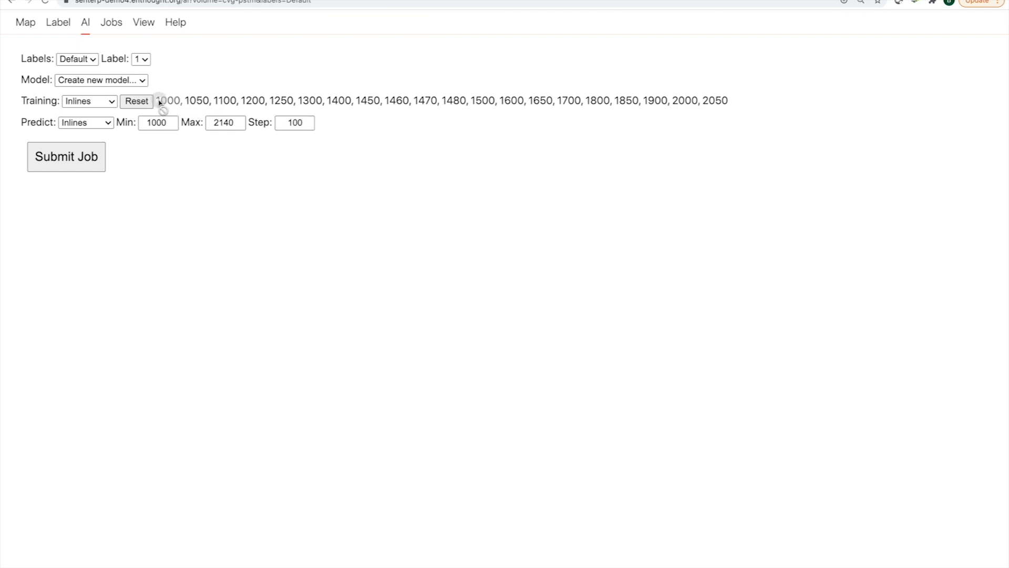
pyautogui.moveTo(159, 101); pyautogui.dragTo(177, 101)
pyautogui.click(176, 101)
pyautogui.click(177, 101)
pyautogui.tripleClick(176, 101)
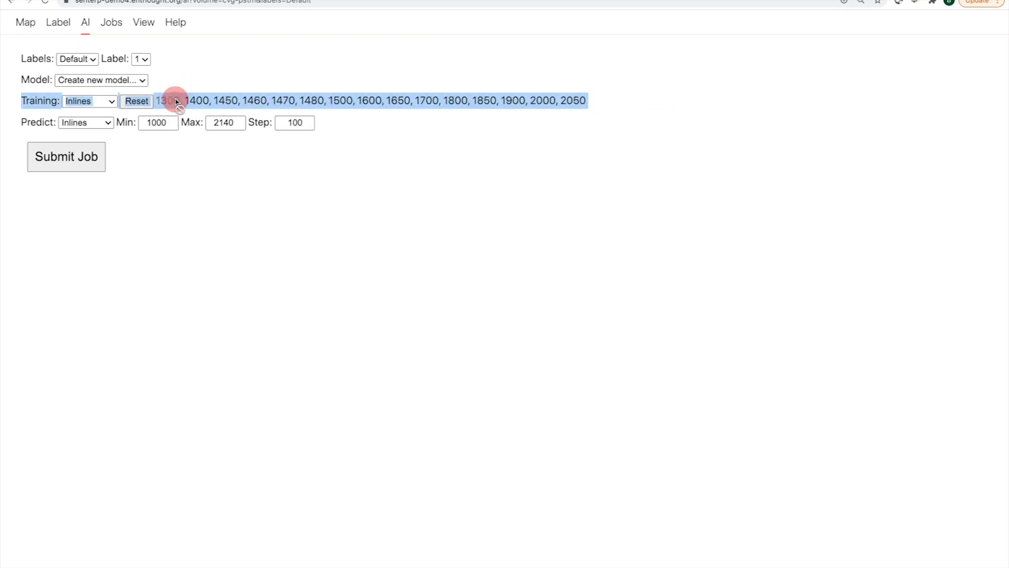
pyautogui.tripleClick(177, 101)
pyautogui.tripleClick(177, 101)
pyautogui.doubleClick(177, 101)
pyautogui.tripleClick(176, 101)
pyautogui.tripleClick(177, 101)
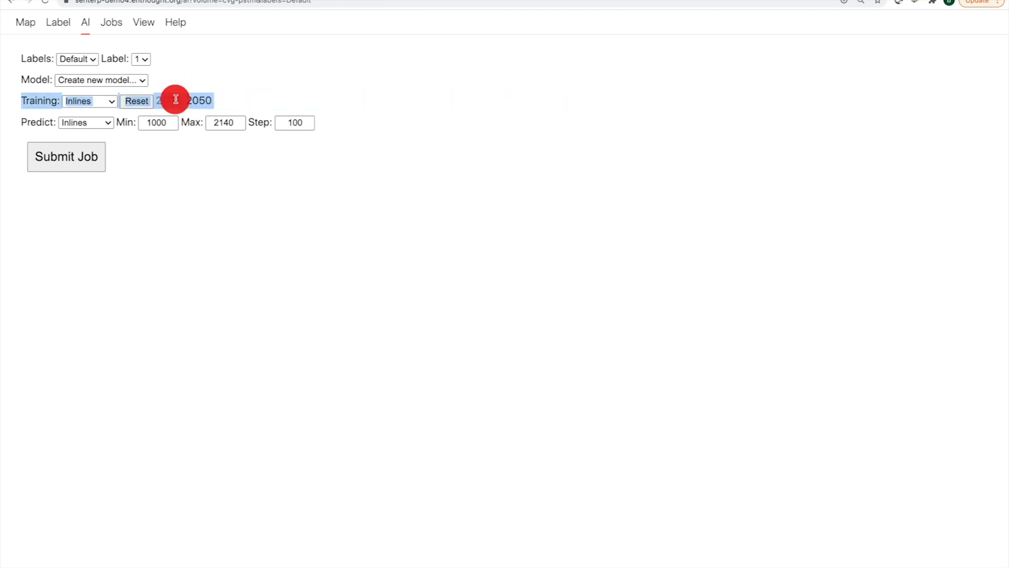
pyautogui.click(177, 100)
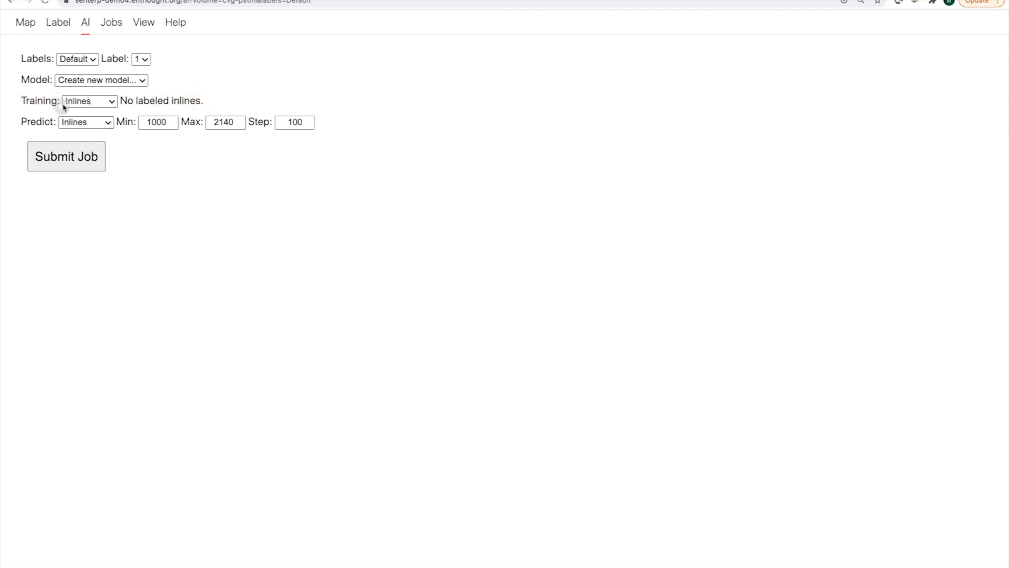
pyautogui.click(74, 81)
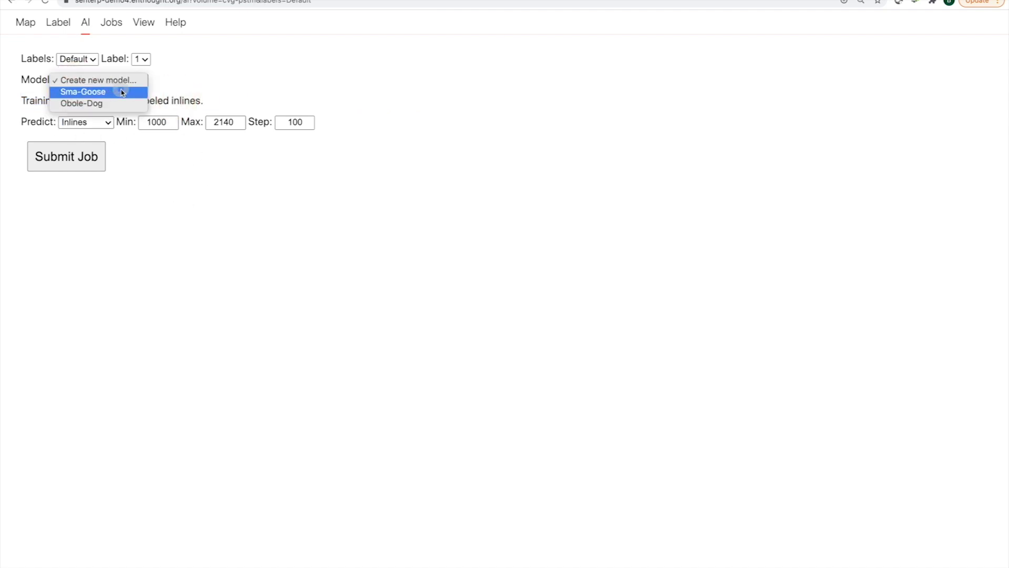
# Step: Select Sma-Goose as the model and lower the prediction step for inlines 1000–2140 to 4
pyautogui.click(140, 92)
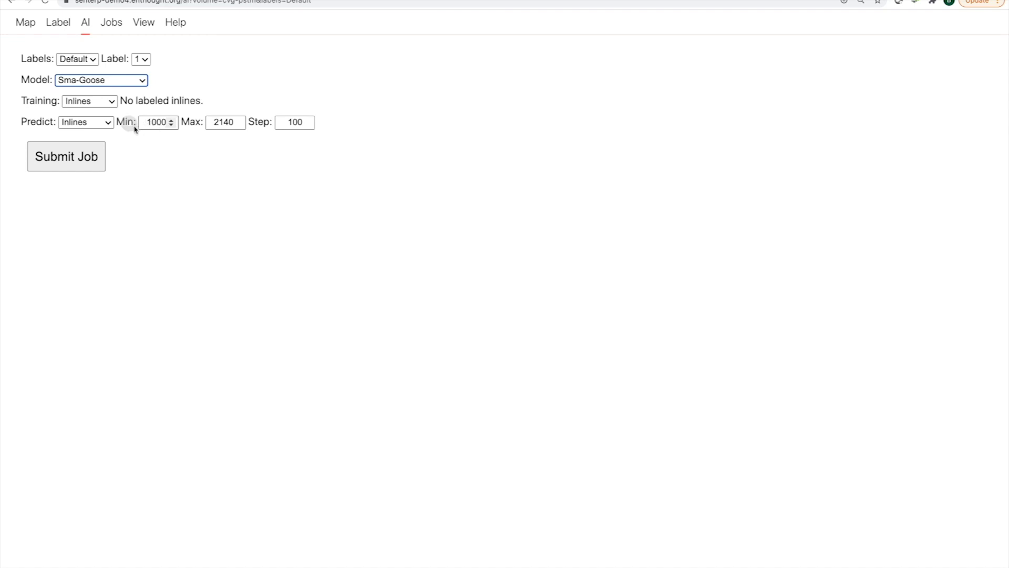
pyautogui.click(152, 121)
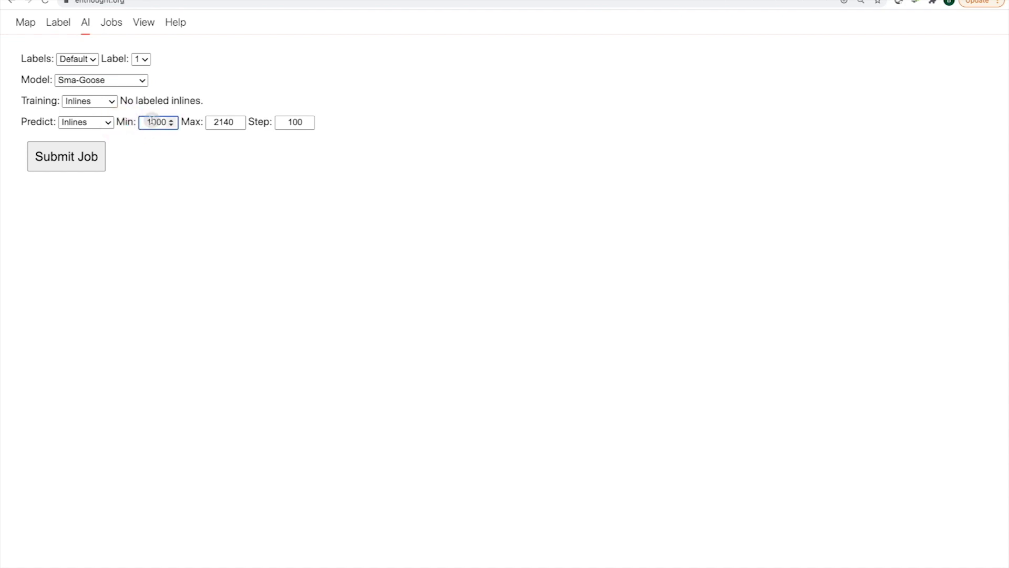
pyautogui.click(193, 122)
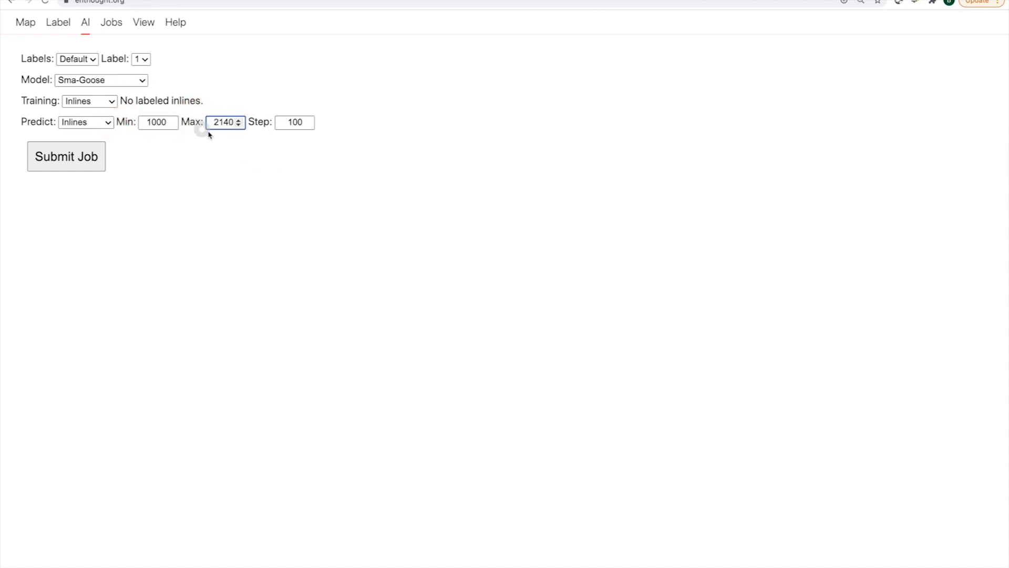
pyautogui.click(256, 118)
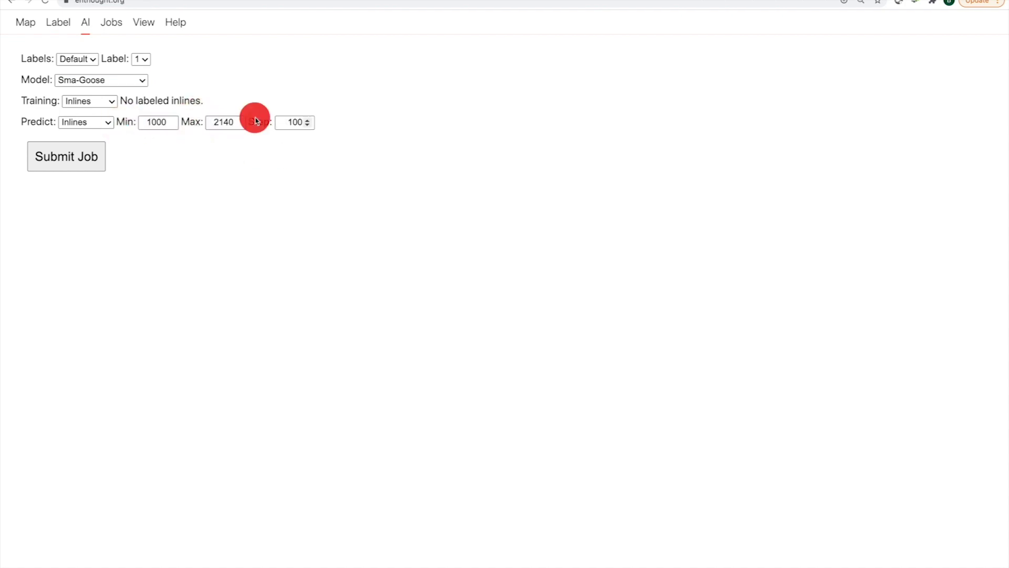
pyautogui.doubleClick(286, 122)
pyautogui.write('1')
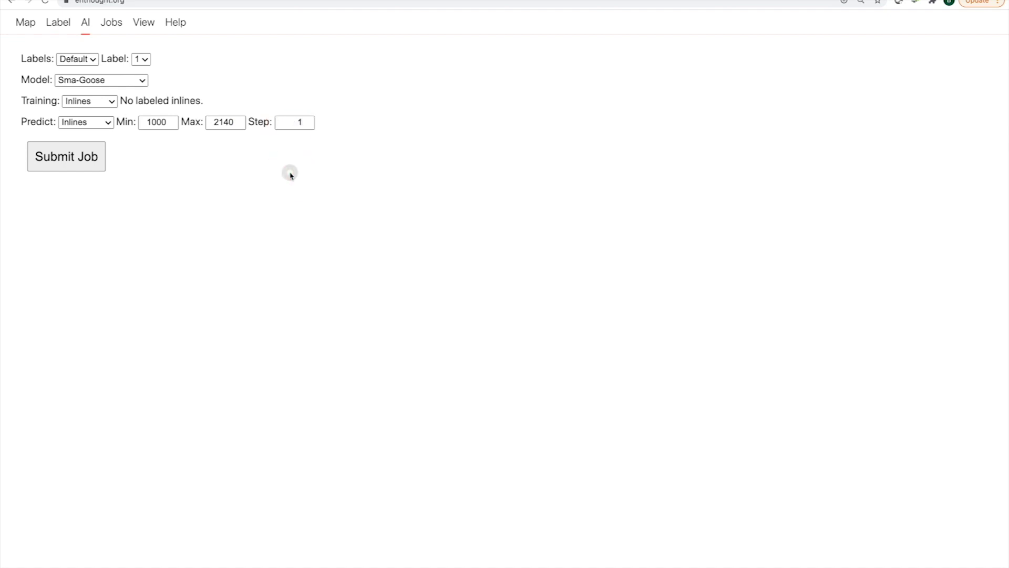
pyautogui.click(295, 124)
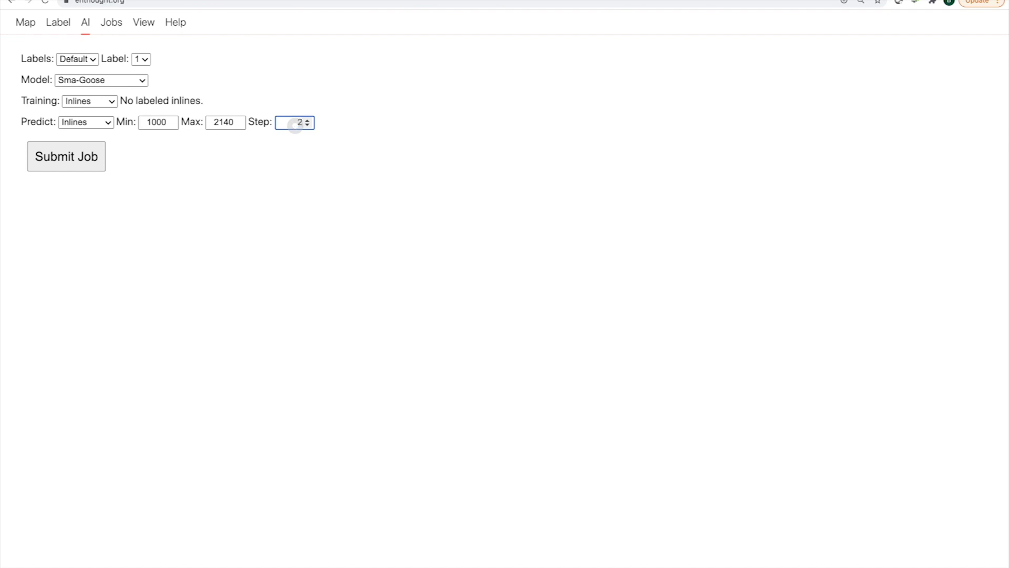
pyautogui.click(408, 117)
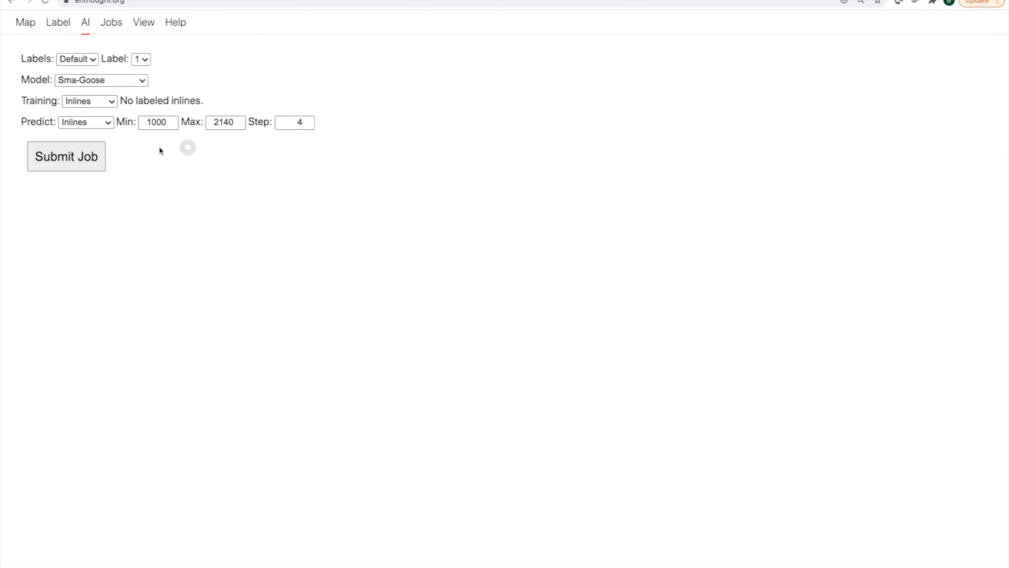